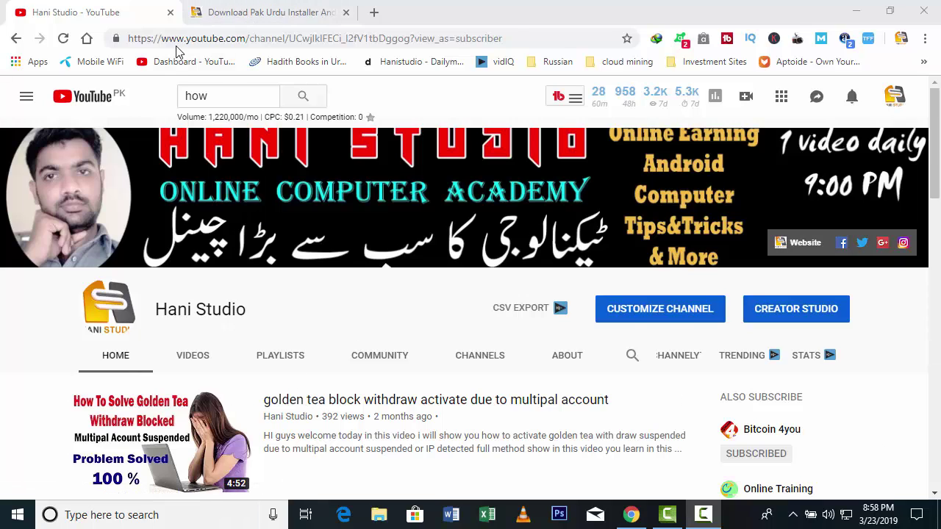
Step: On hanistudio.com, go to the Others software posts and open the Pak Urdu Installer article
left_click(234, 13)
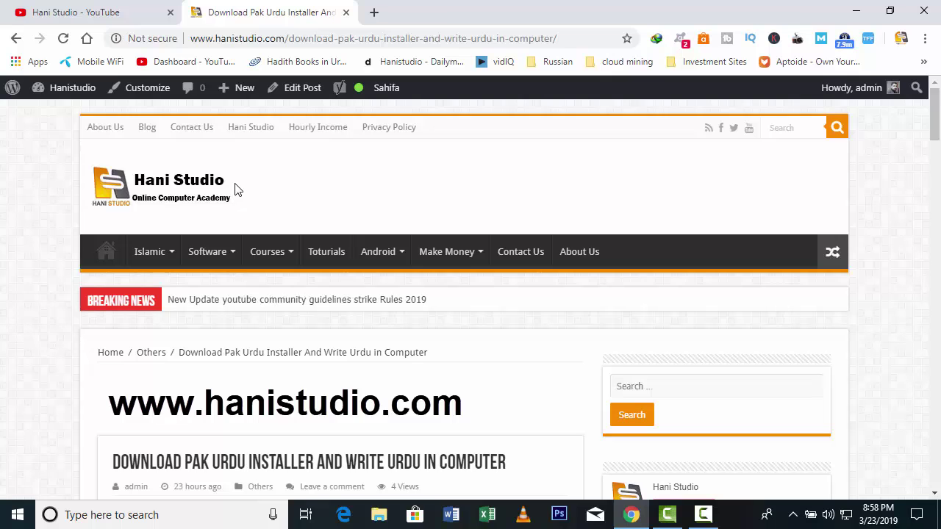
scroll(294, 309, "down", 1)
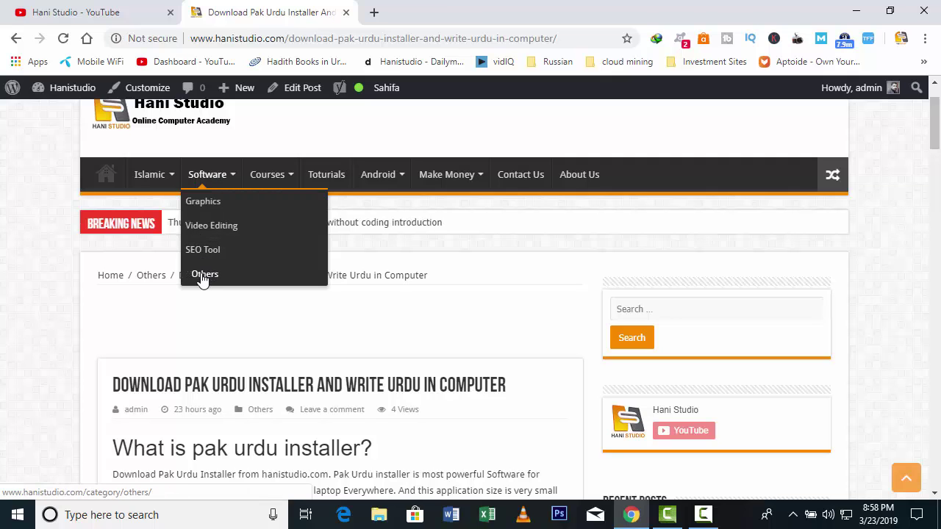
left_click(202, 277)
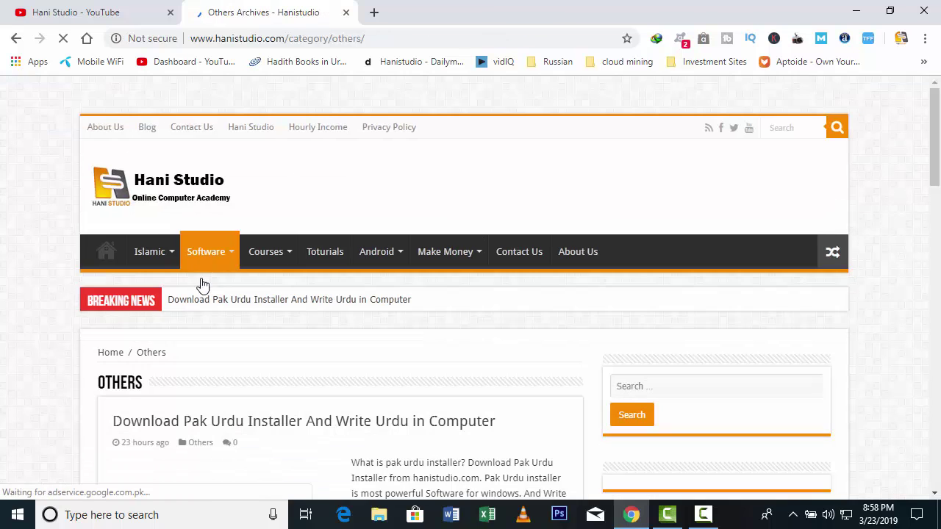
scroll(291, 383, "down", 3)
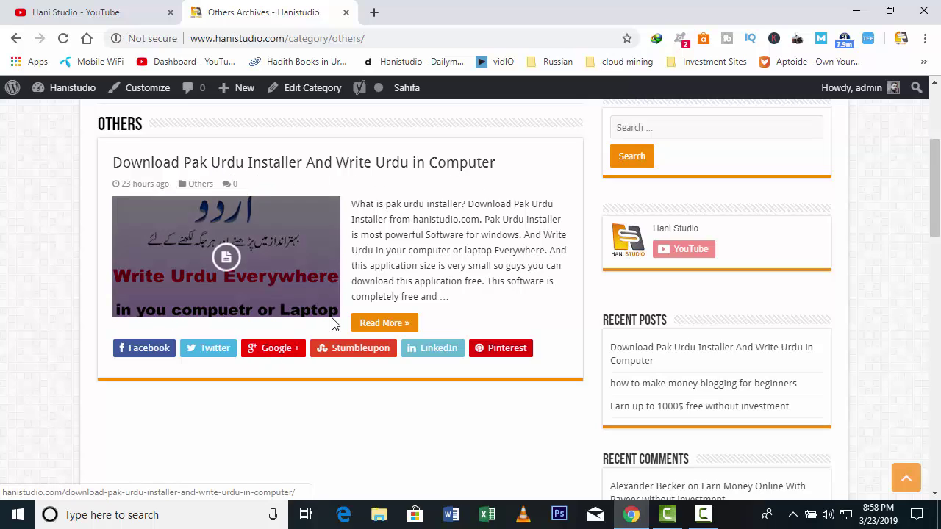
left_click(384, 323)
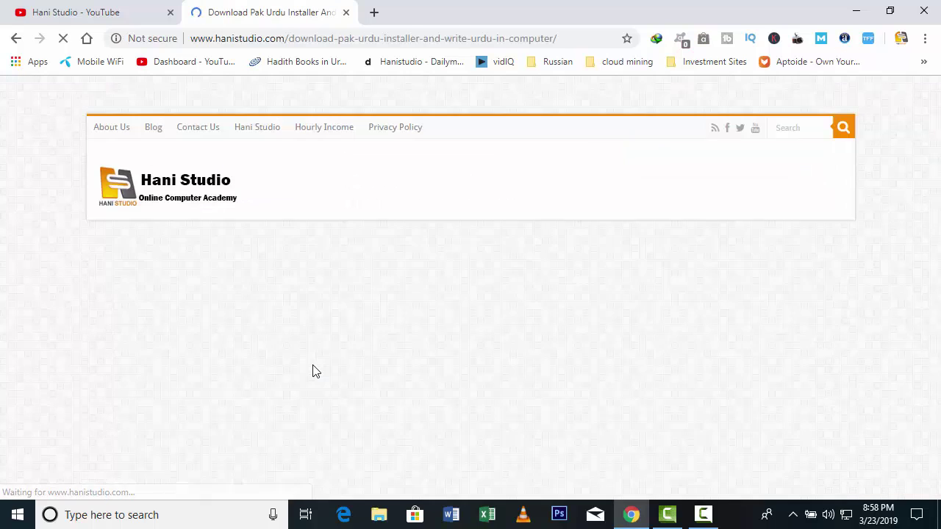
Step: Scroll through the article to review its Urdu keyboard layout charts and download link
scroll(309, 381, "down", 5)
scroll(335, 399, "down", 2)
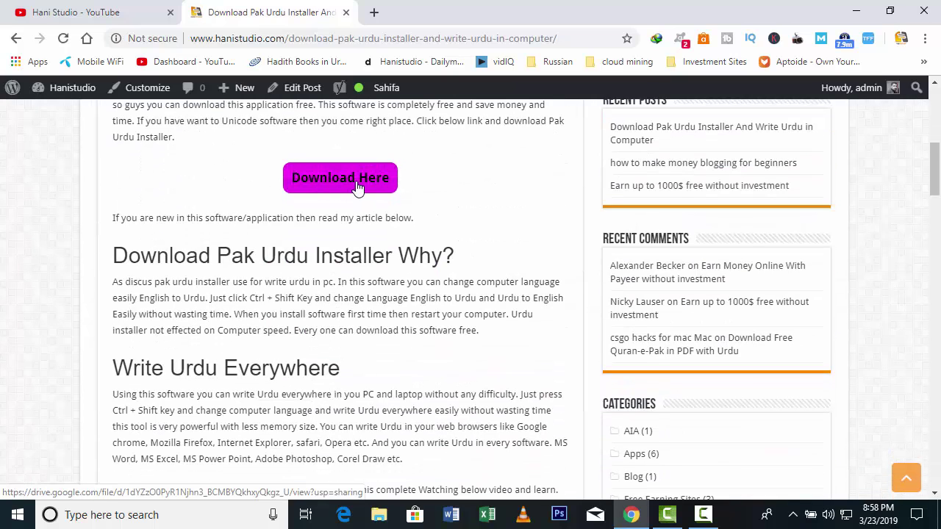
scroll(329, 312, "down", 1)
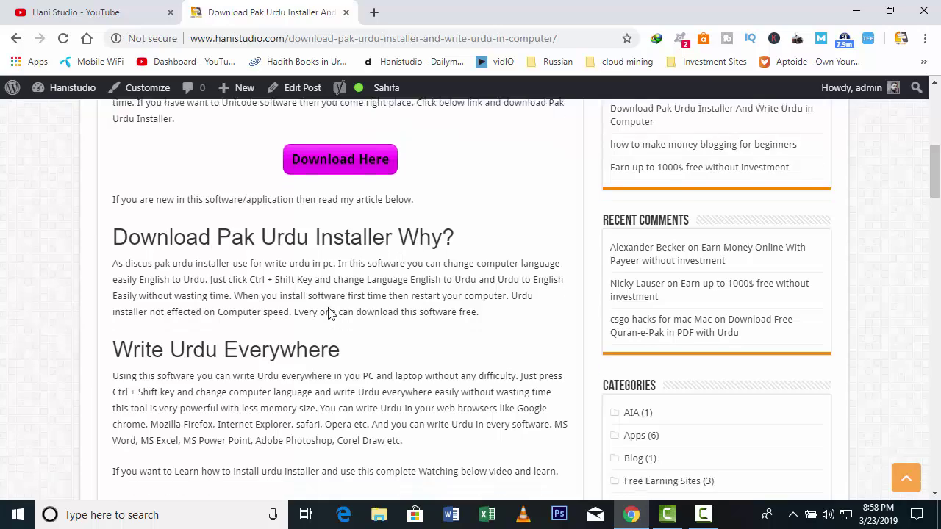
scroll(330, 312, "down", 2)
scroll(330, 198, "down", 2)
scroll(231, 294, "down", 1)
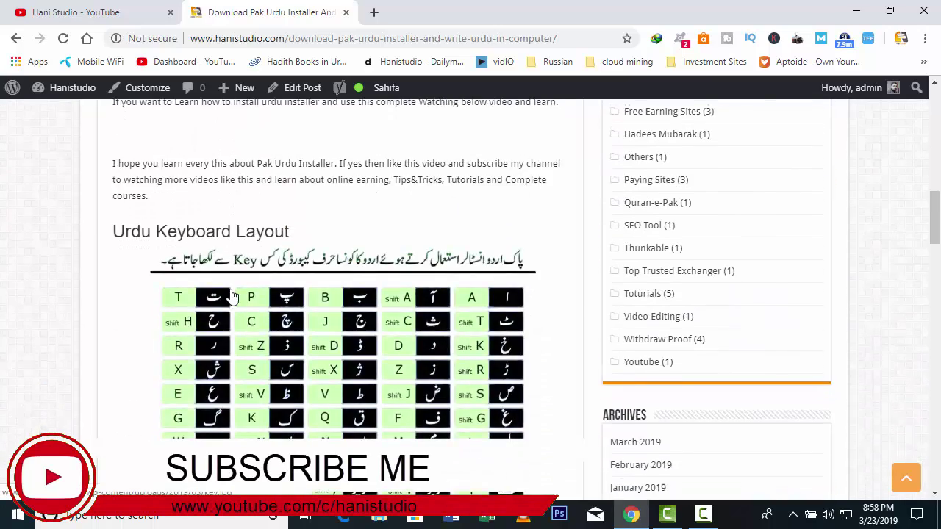
scroll(231, 294, "down", 3)
scroll(260, 306, "up", 2)
scroll(331, 300, "down", 3)
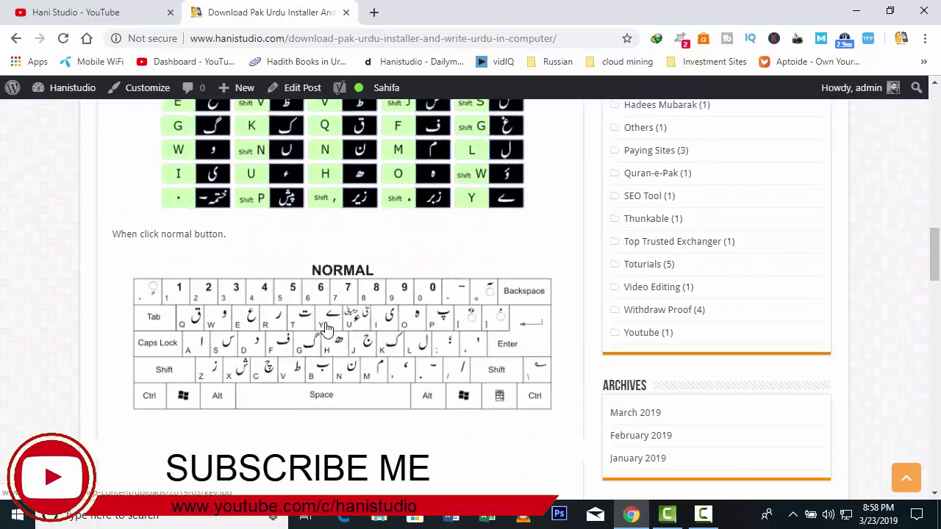
scroll(327, 328, "down", 1)
scroll(327, 328, "down", 1)
scroll(328, 383, "down", 5)
scroll(294, 309, "down", 1)
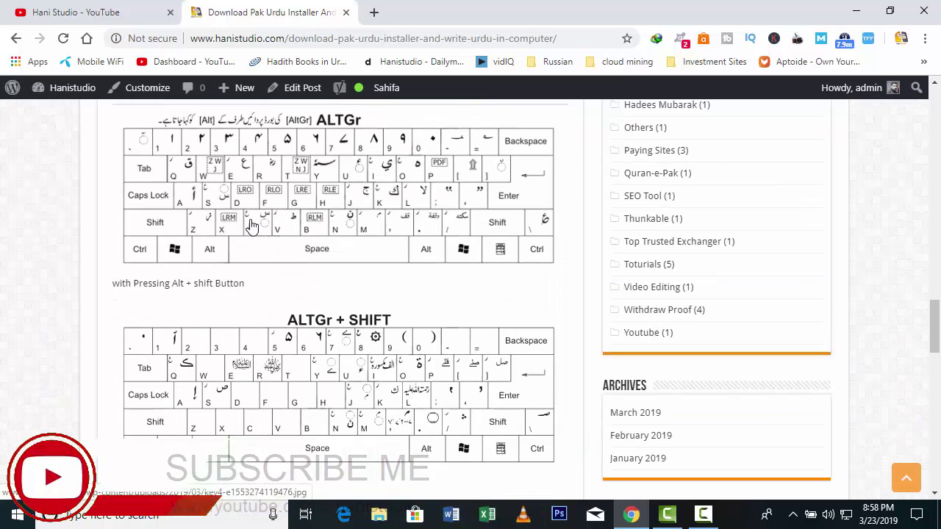
scroll(220, 264, "down", 2)
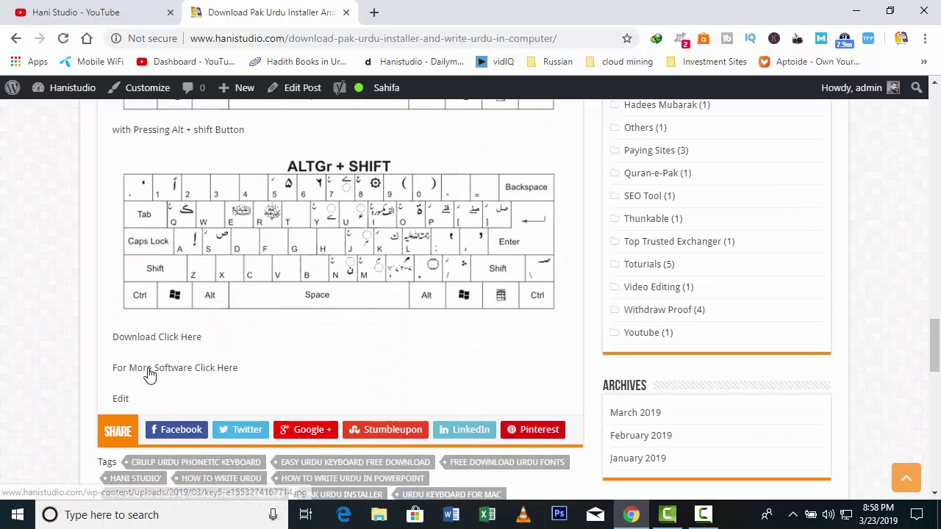
scroll(323, 361, "up", 3)
scroll(320, 360, "up", 6)
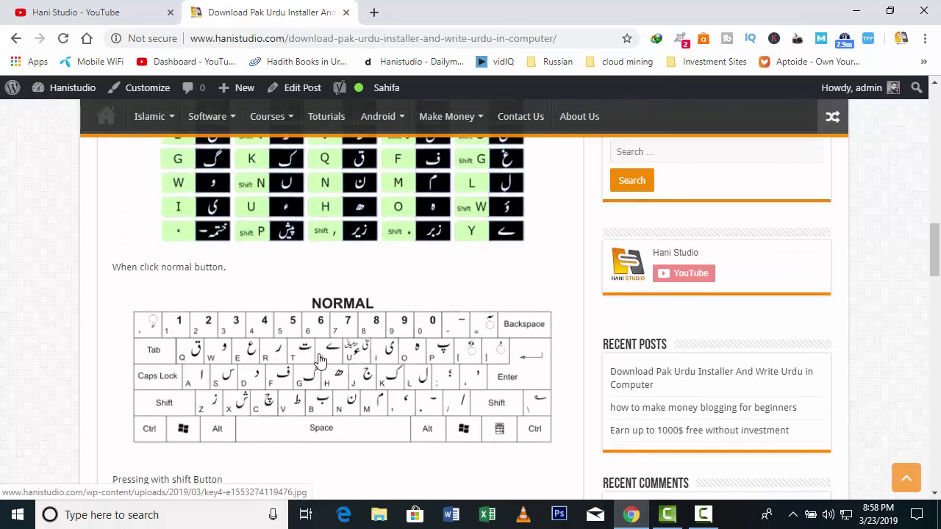
scroll(320, 360, "up", 8)
scroll(320, 360, "up", 6)
scroll(319, 362, "down", 2)
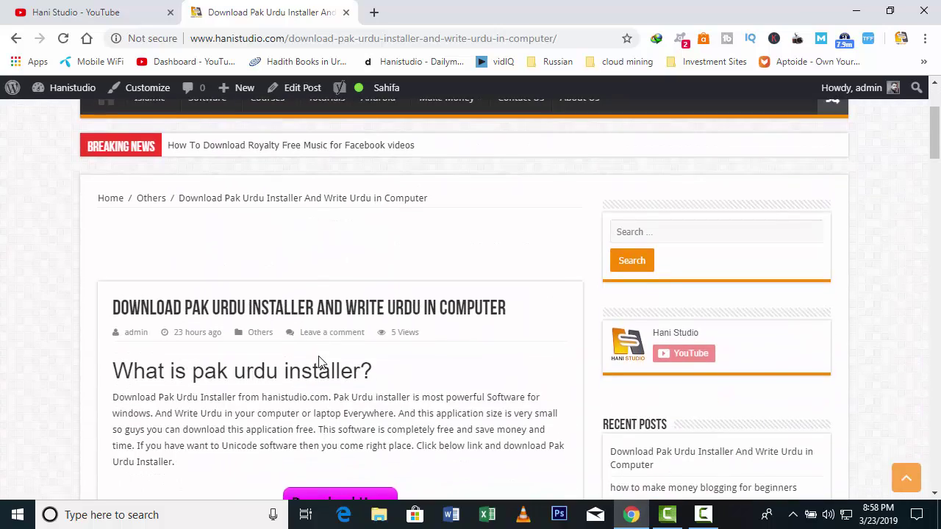
scroll(319, 360, "up", 2)
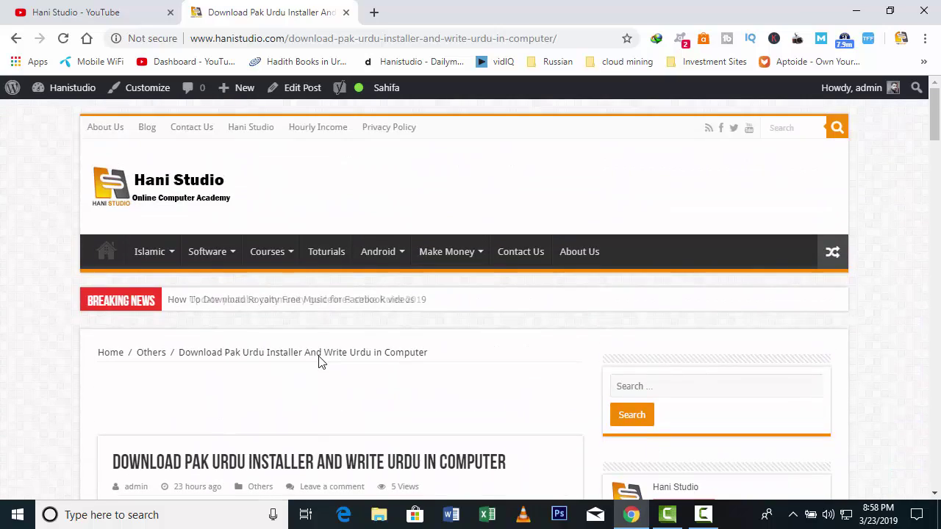
Step: Run Pak-Urdu-Installer.exe from the WinRAR archive and advance the wizard through Next and Install
left_click(856, 21)
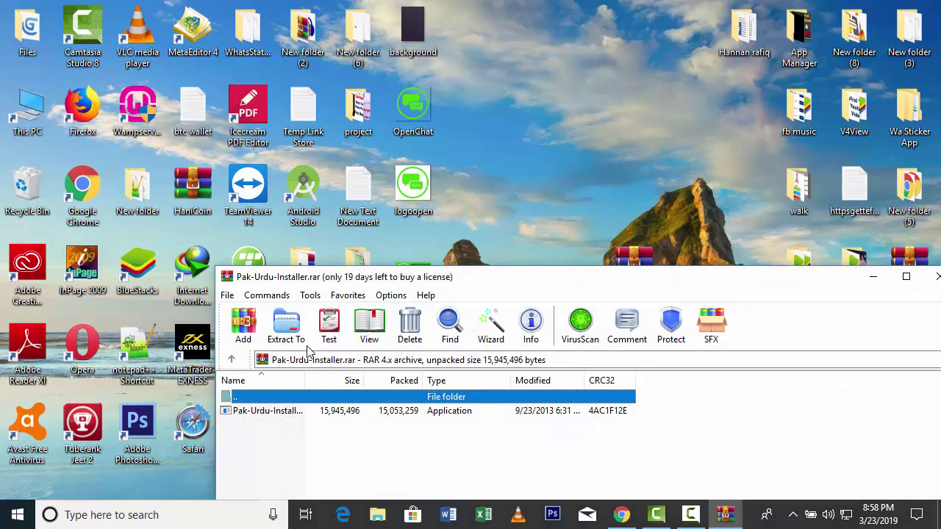
left_click_drag(441, 273, 291, 63)
double_click(101, 193)
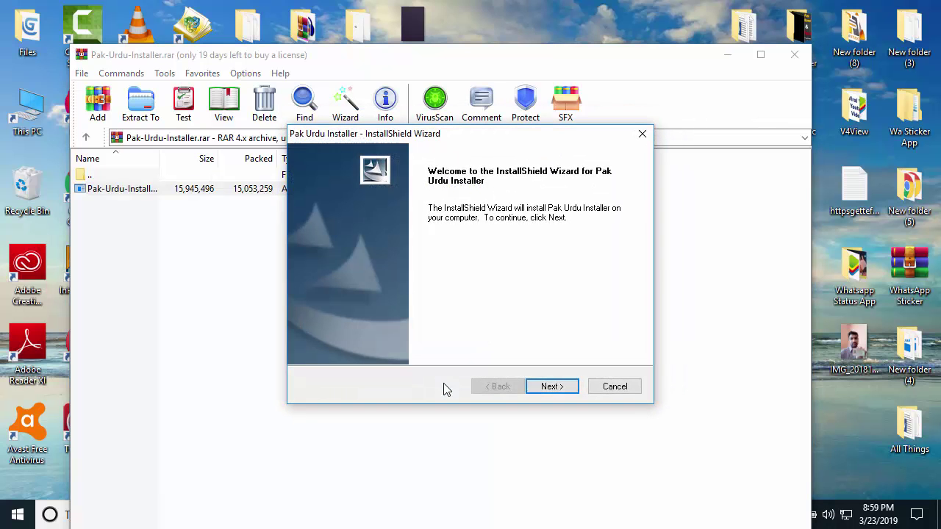
left_click(566, 384)
left_click(560, 386)
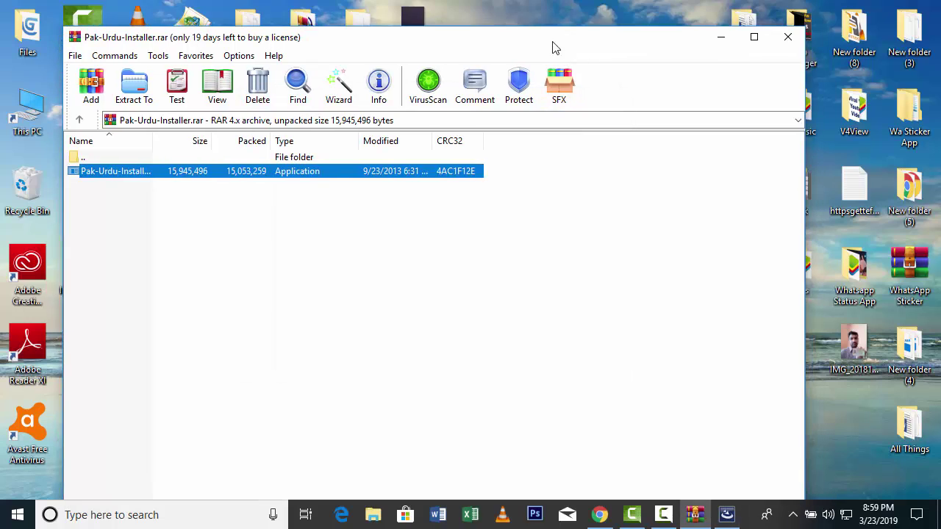
Step: Let the installation complete, then Finish with 'Yes, I want to restart my computer now' kept selected
left_click(726, 514)
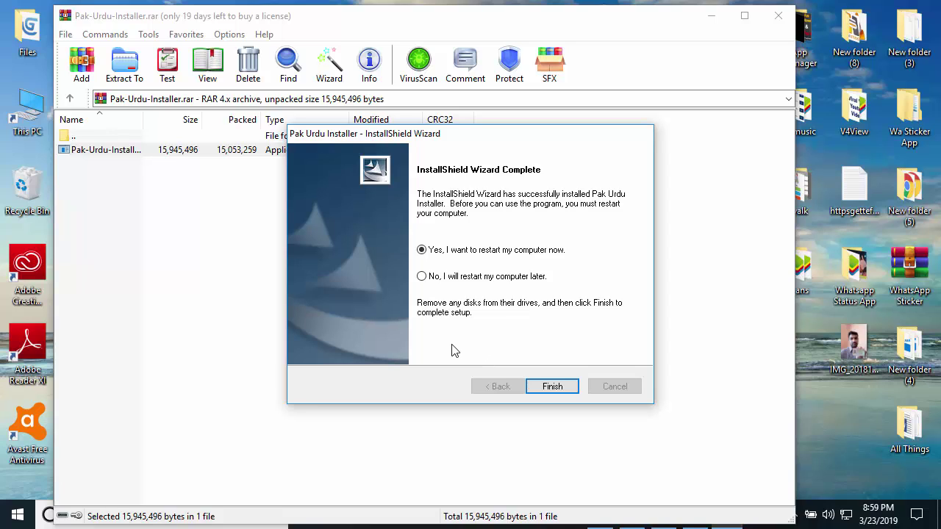
left_click_drag(553, 139, 446, 136)
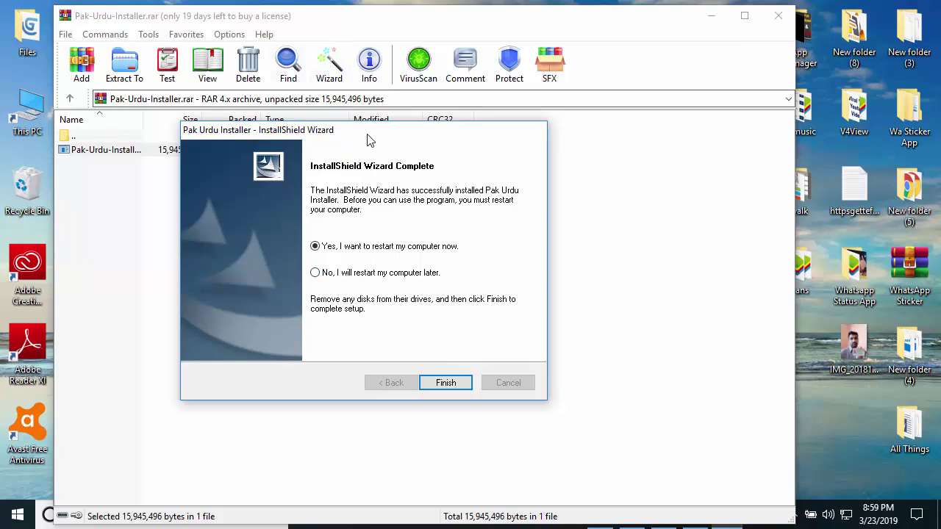
mouse_move(366, 136)
left_mouse_down()
mouse_move(392, 125)
mouse_move(360, 144)
left_mouse_up()
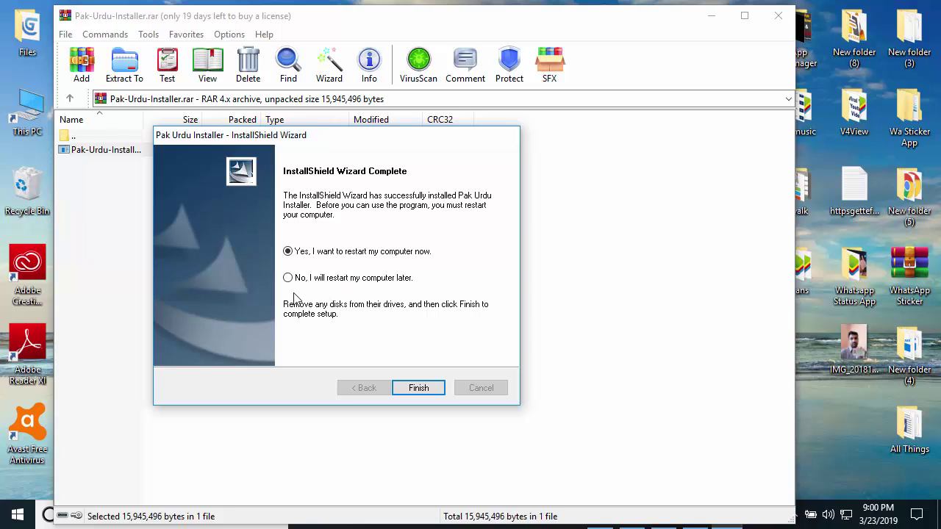
left_click(418, 388)
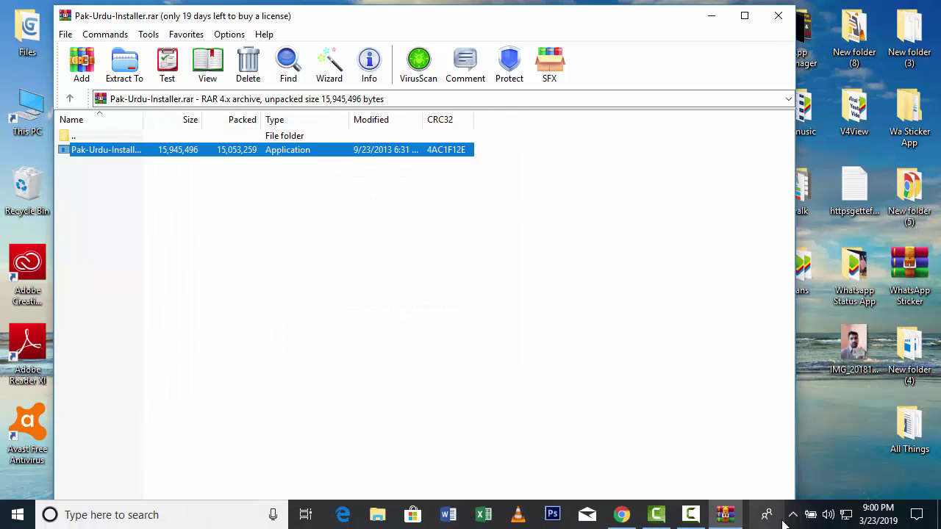
left_click(791, 515)
Step: Dismiss the notification popup and close the WinRAR archive window
left_click(649, 422)
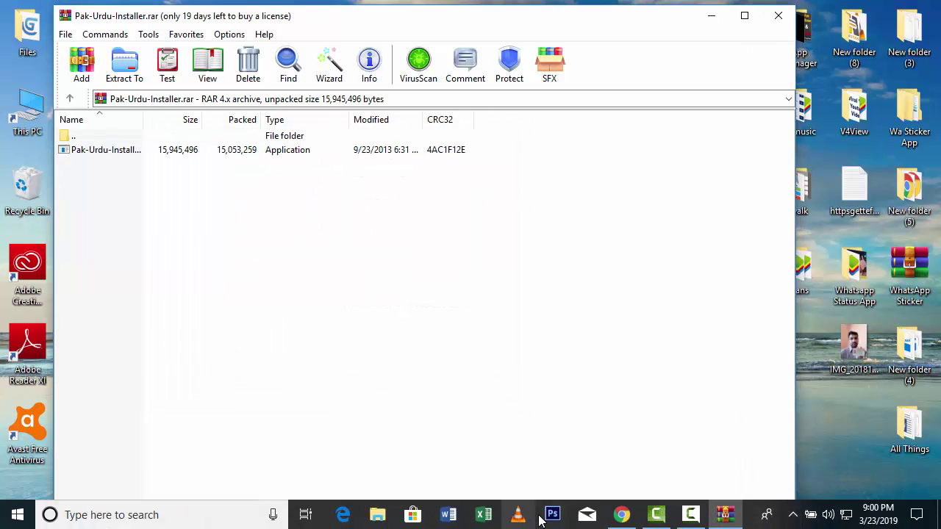
left_click(778, 16)
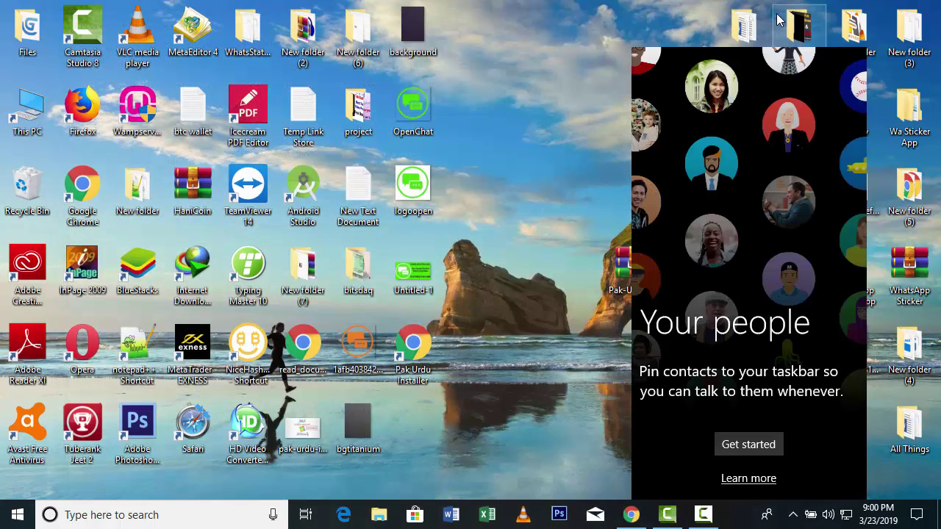
left_click(578, 355)
Step: Refresh the desktop three times from its context menu
right_click(526, 153)
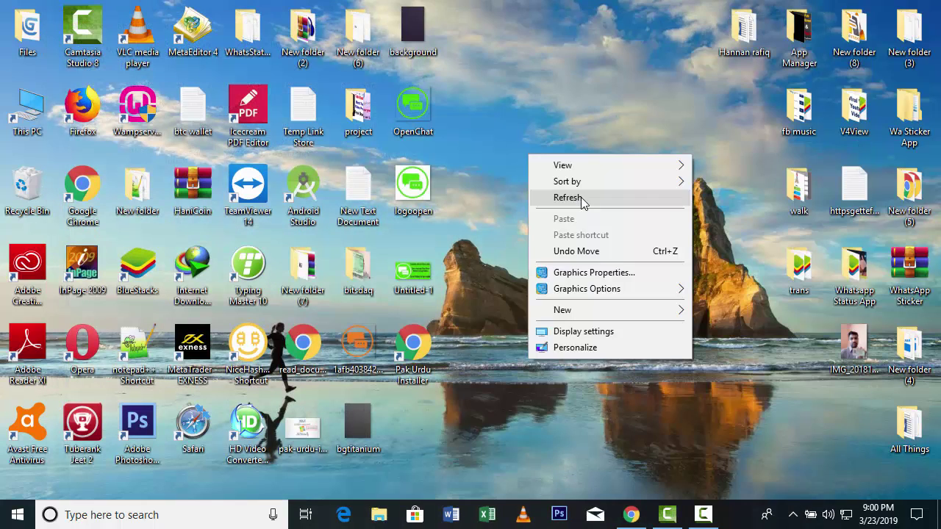
left_click(567, 193)
right_click(535, 145)
left_click(572, 188)
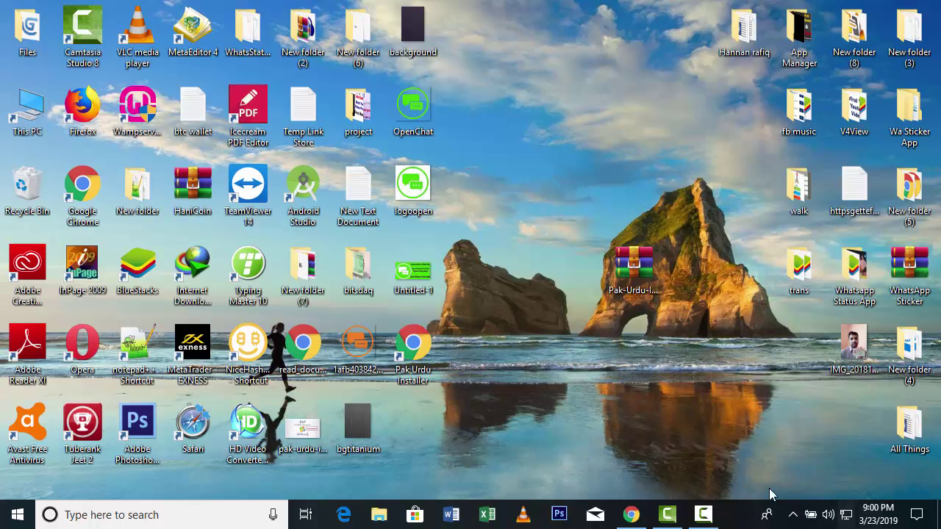
right_click(531, 250)
left_click(565, 292)
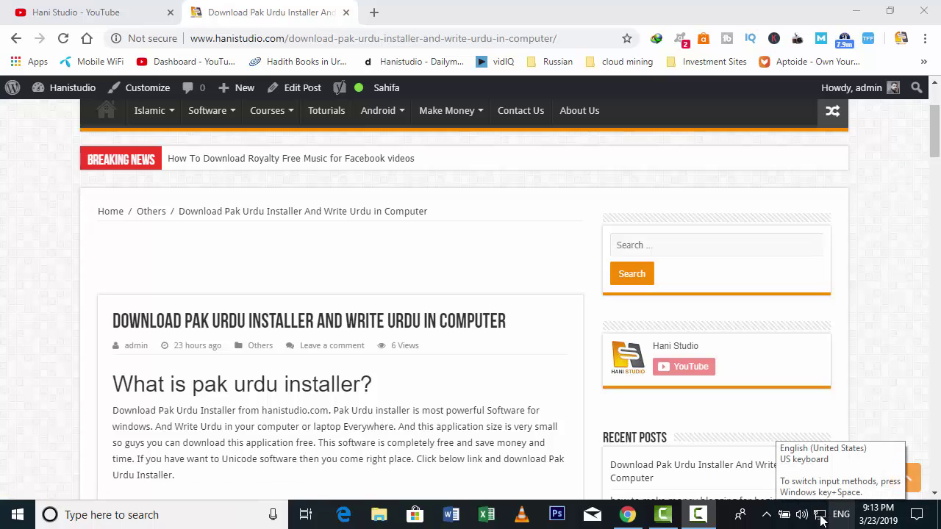
Step: Switch to the Urdu keyboard and type 'اپنی سٹوڈیو' in the site's sidebar search box
scroll(534, 457, "up", 2)
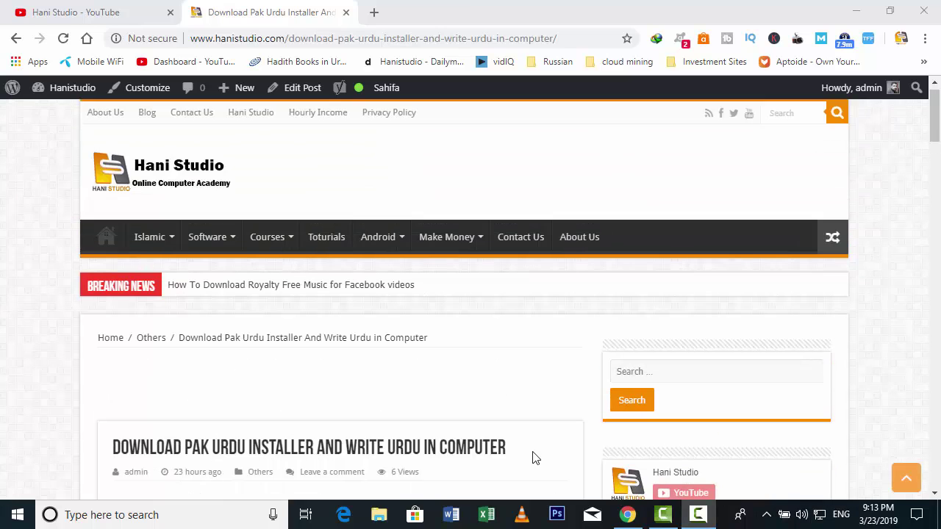
scroll(529, 452, "down", 1)
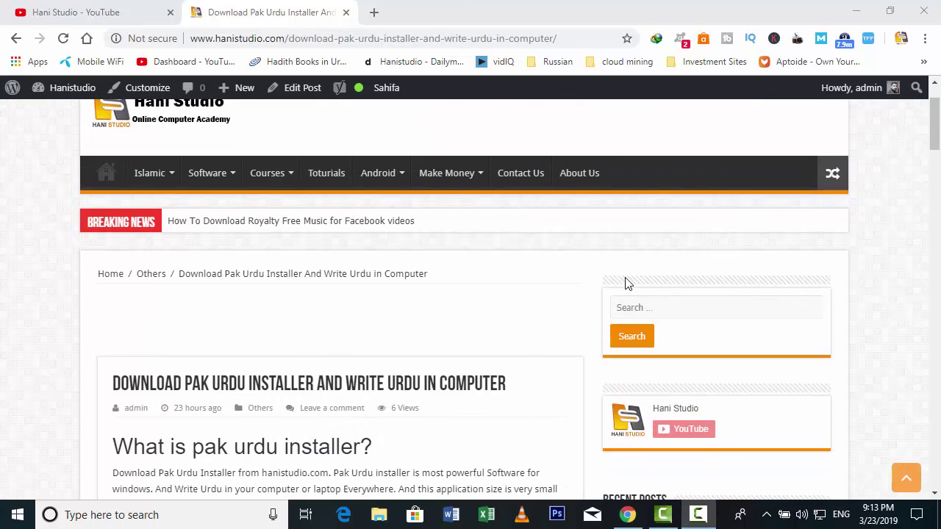
left_click(625, 307)
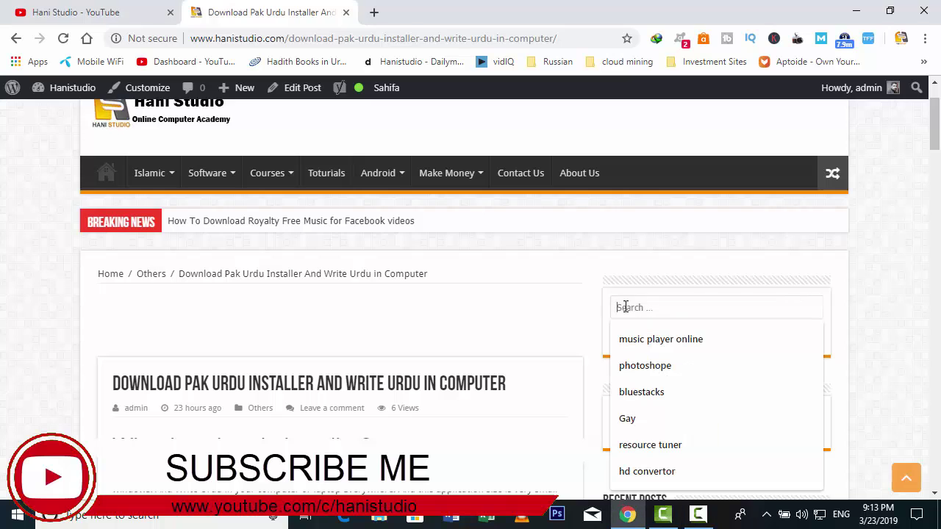
left_click(556, 331)
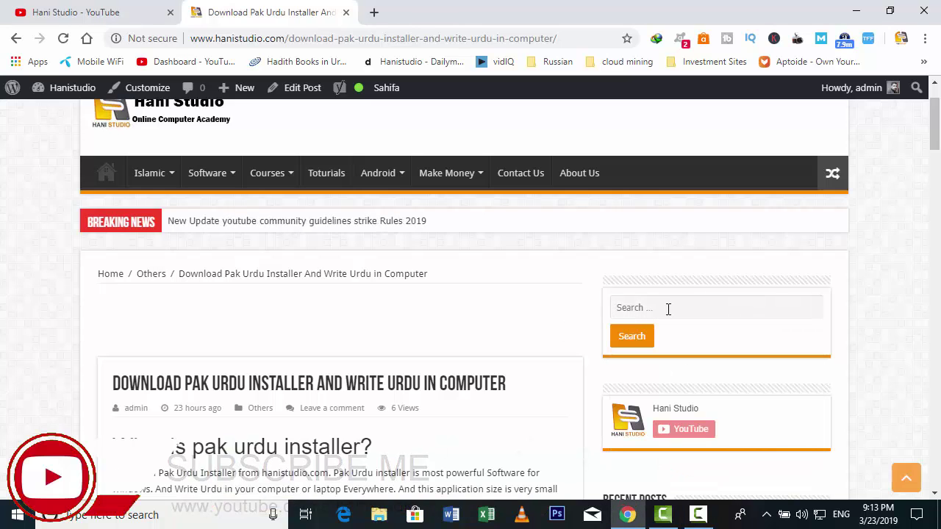
key("super+space")
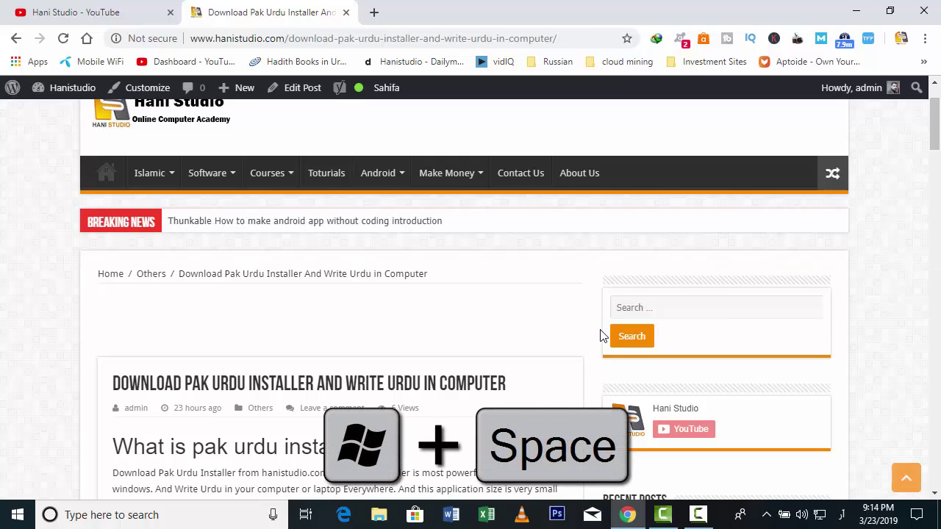
left_click(654, 304)
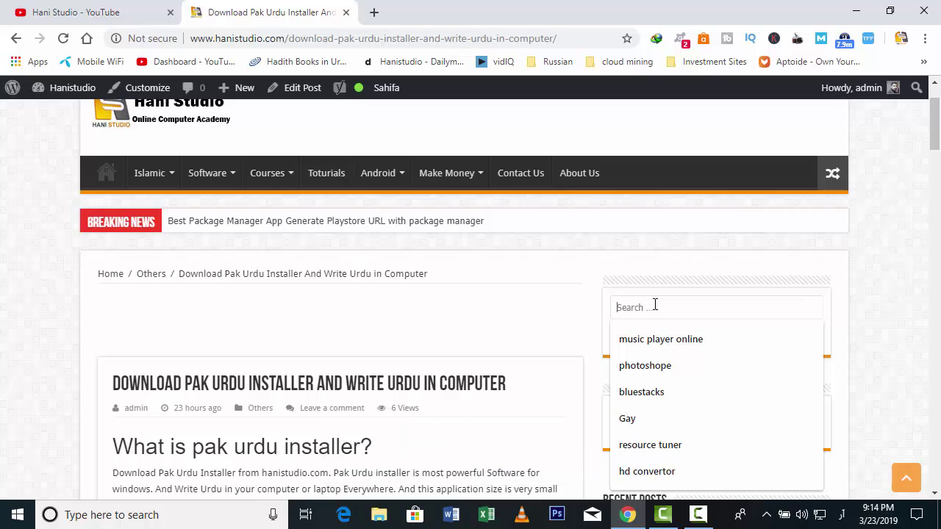
type("ا")
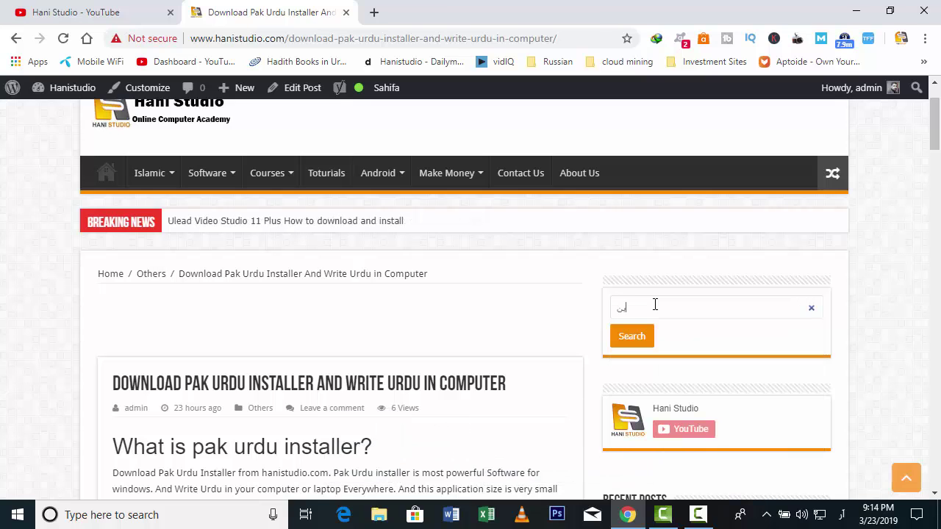
type("پنی سٹو")
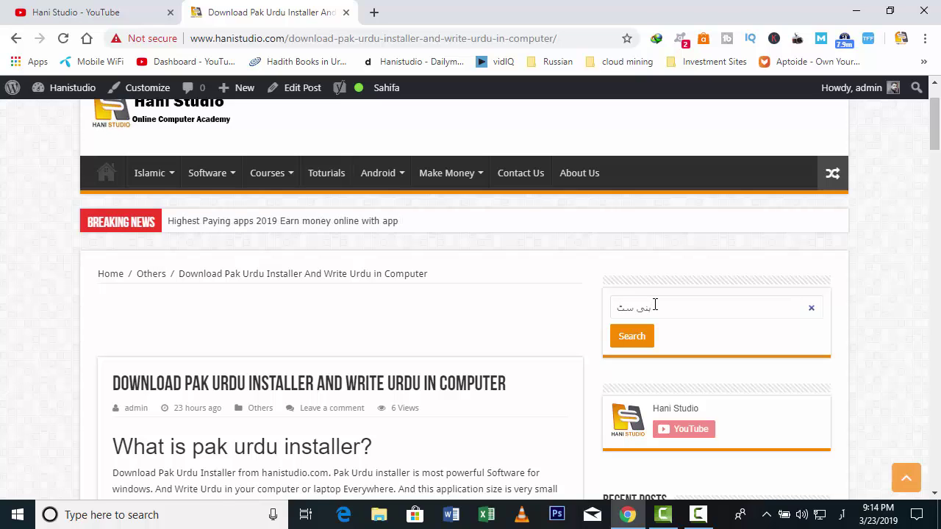
type("ڈیو")
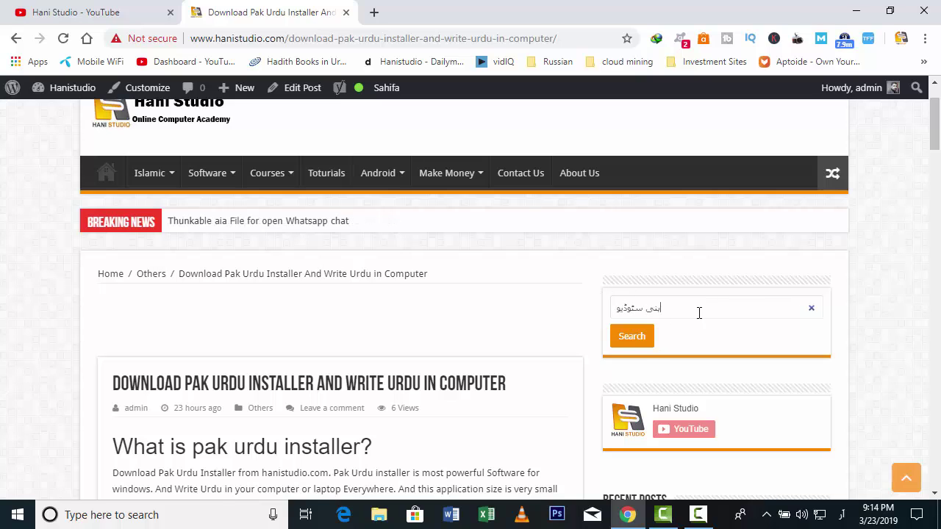
Step: Delete the Urdu search text and switch input back to English, leaving the search empty
left_click_drag(699, 312, 611, 309)
left_click(592, 323)
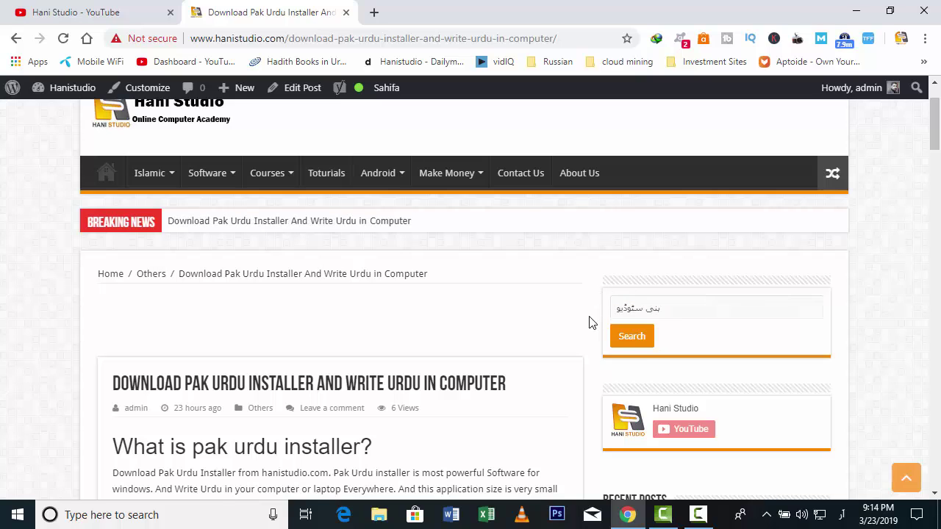
left_click(696, 304)
key("ctrl+a")
key("BackSpace")
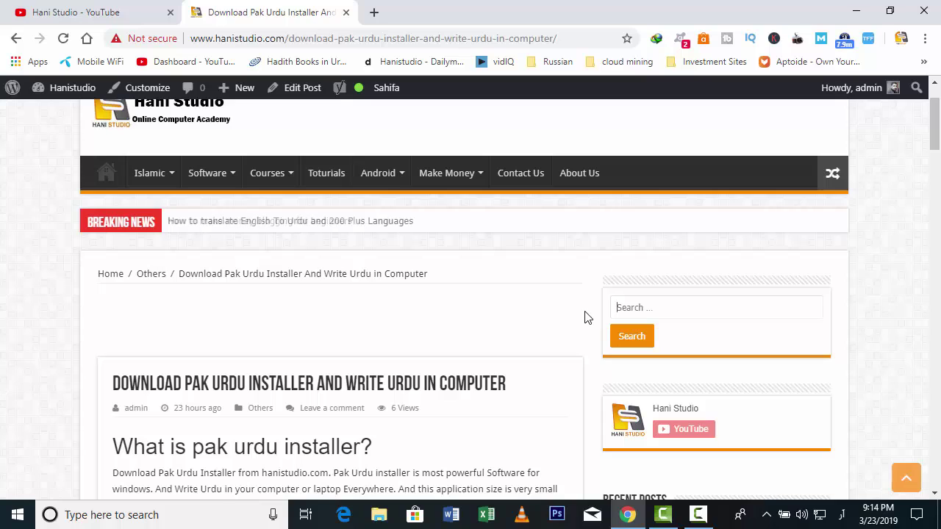
key("alt+shift")
type("hani")
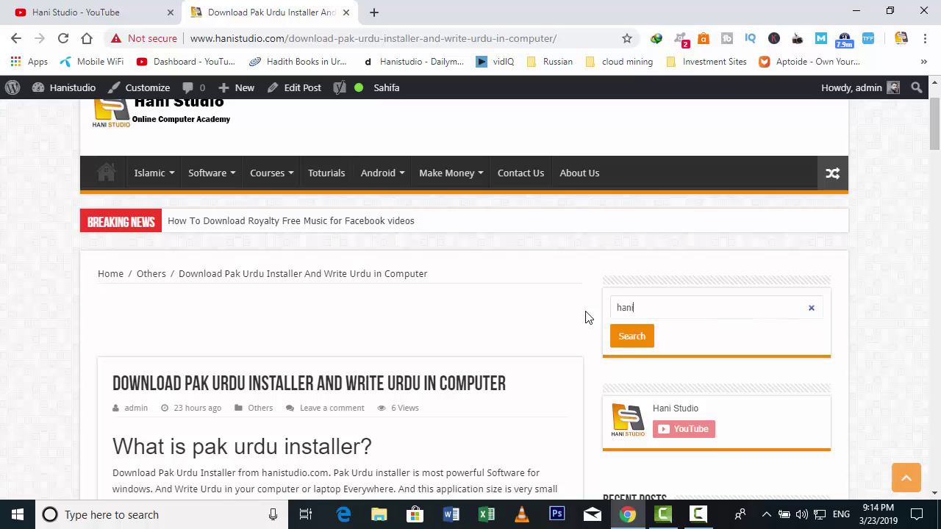
key("BackSpace")
key("BackSpace")
key("BackSpace")
key("BackSpace")
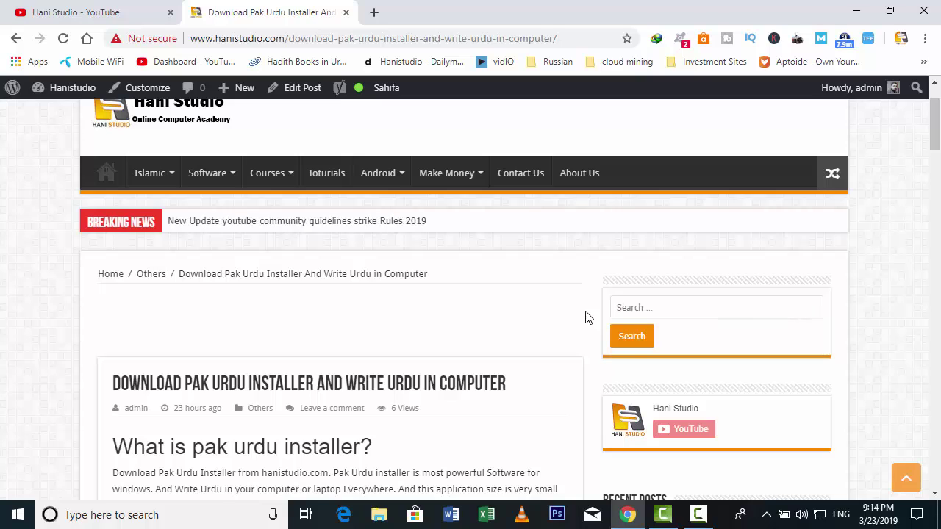
Step: Search YouTube for 'کیا حال ہے', then return to the Pak Urdu Installer tab
left_click(90, 13)
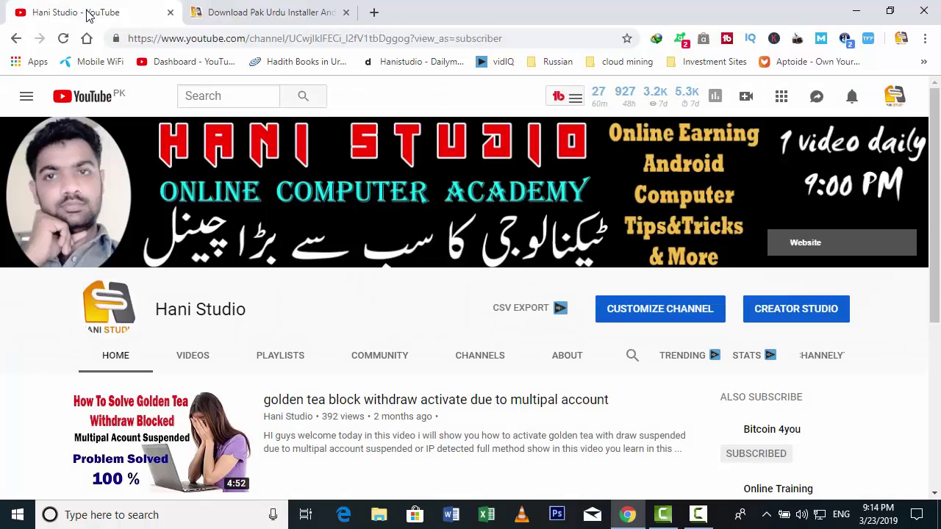
left_click(224, 95)
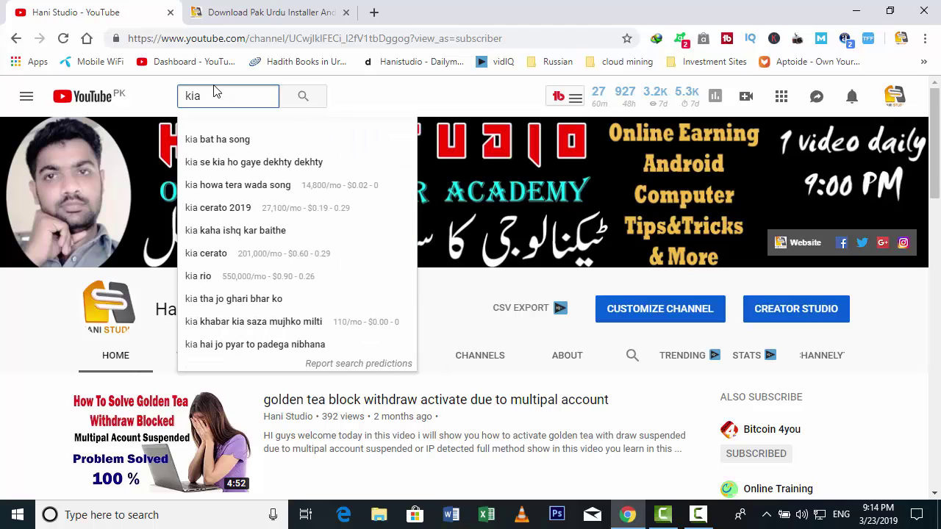
key("BackSpace")
key("BackSpace")
key("BackSpace")
key("BackSpace")
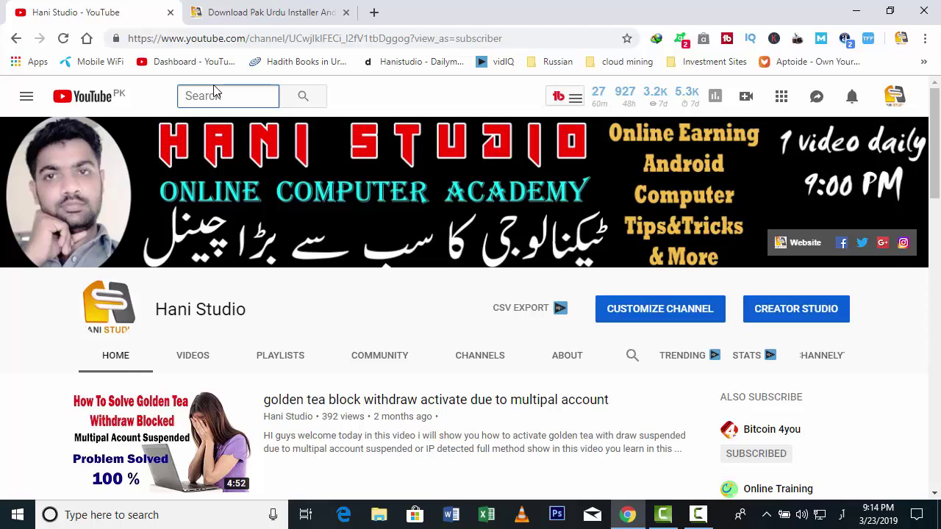
type("کیا ")
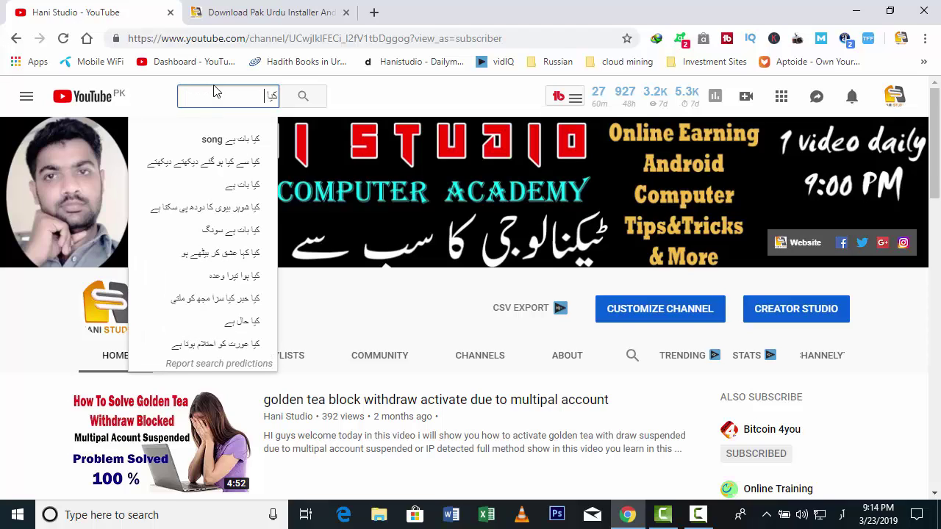
type("حال")
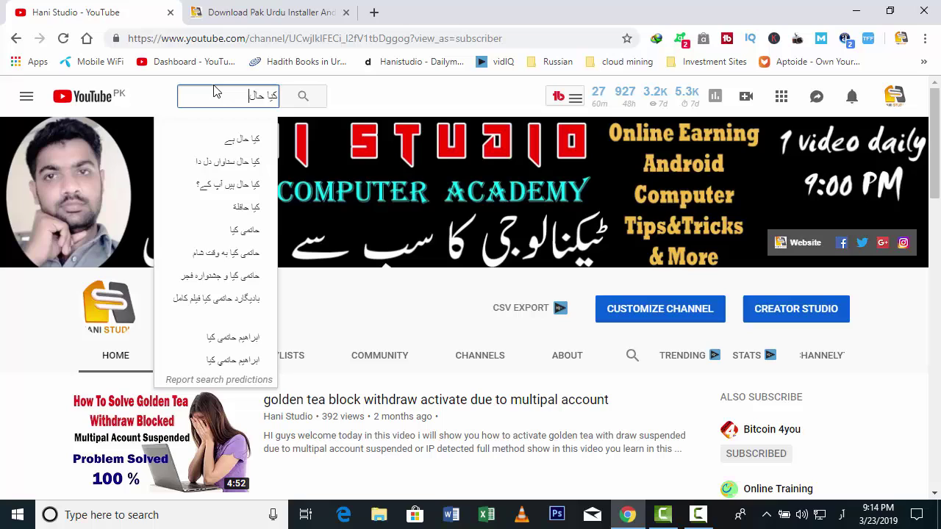
key("Escape")
type("ہے")
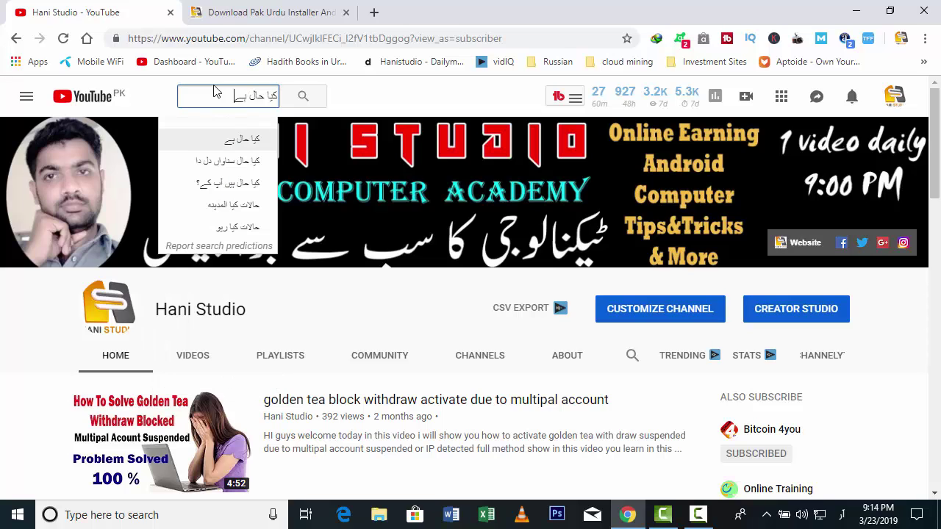
key("Return")
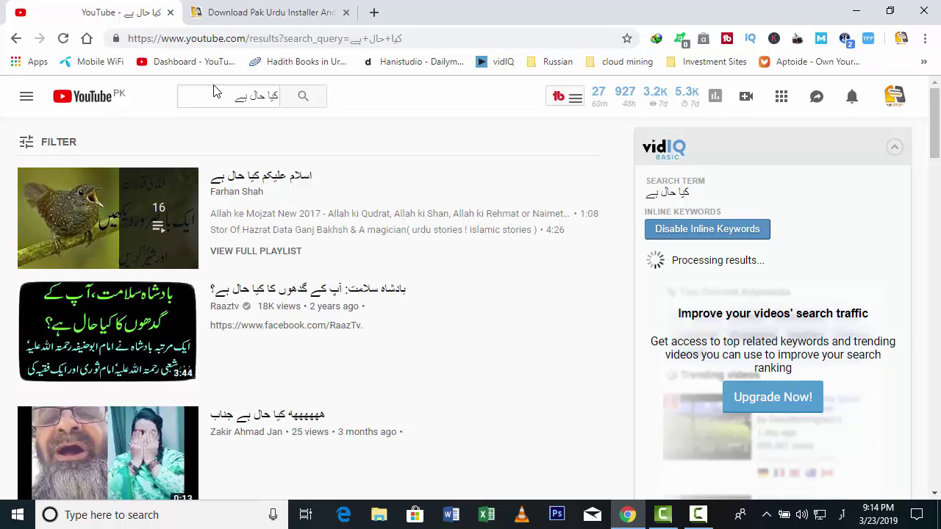
left_click(274, 6)
scroll(375, 304, "down", 3)
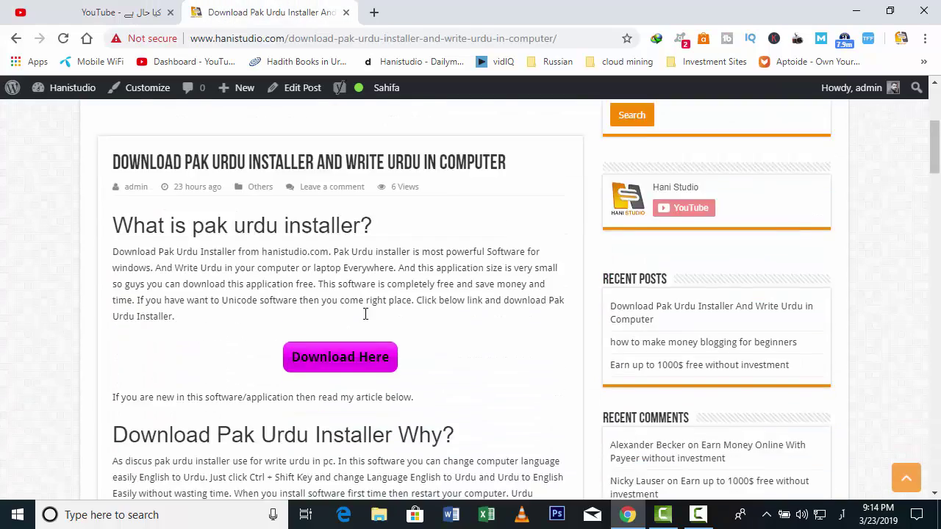
scroll(363, 315, "down", 2)
scroll(365, 318, "down", 5)
scroll(365, 319, "down", 3)
scroll(316, 279, "up", 1)
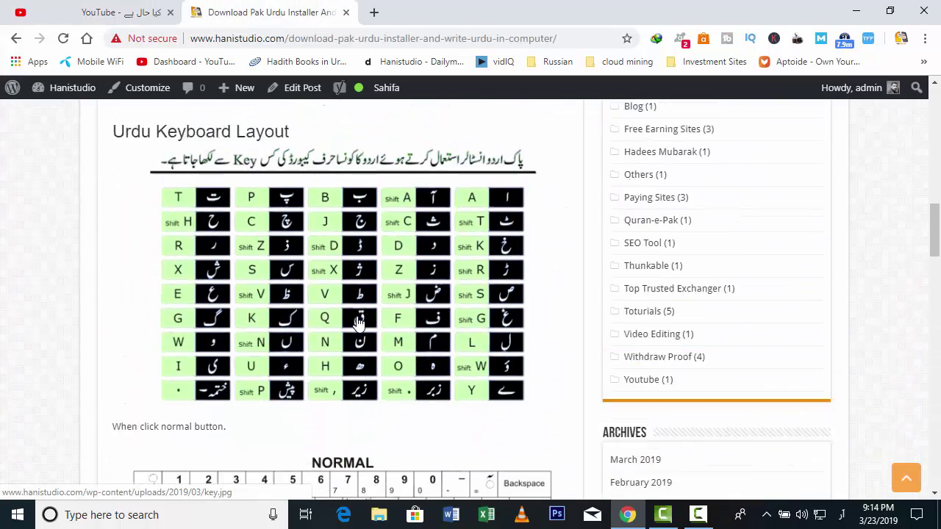
scroll(299, 265, "down", 1)
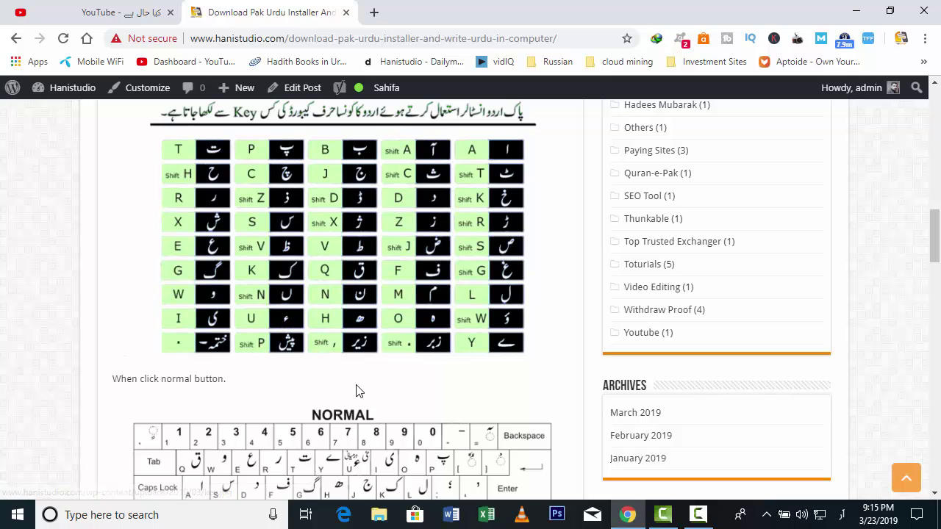
scroll(352, 293, "down", 2)
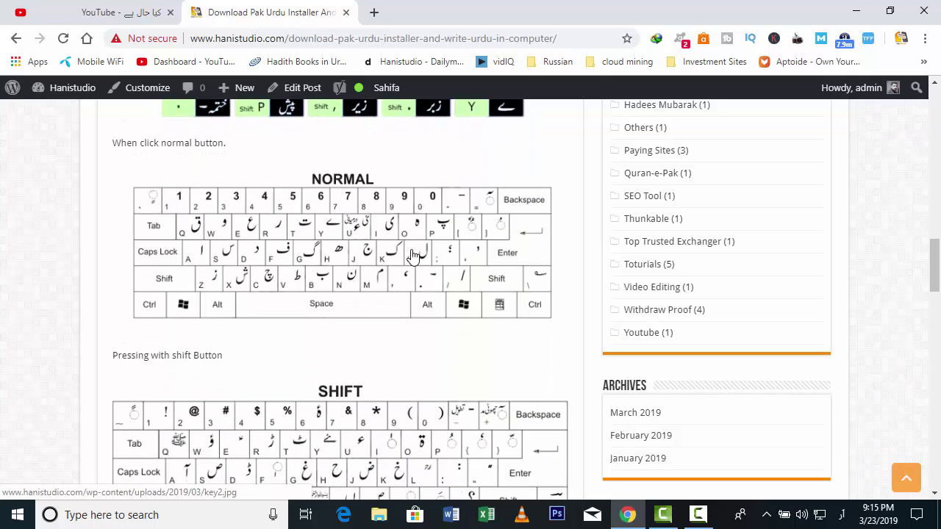
scroll(409, 243, "down", 1)
scroll(371, 285, "down", 2)
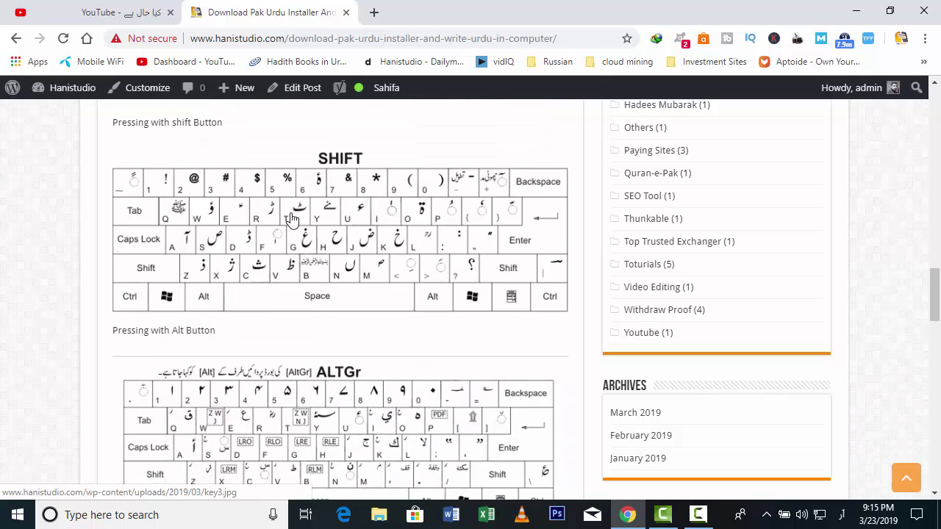
scroll(313, 254, "down", 2)
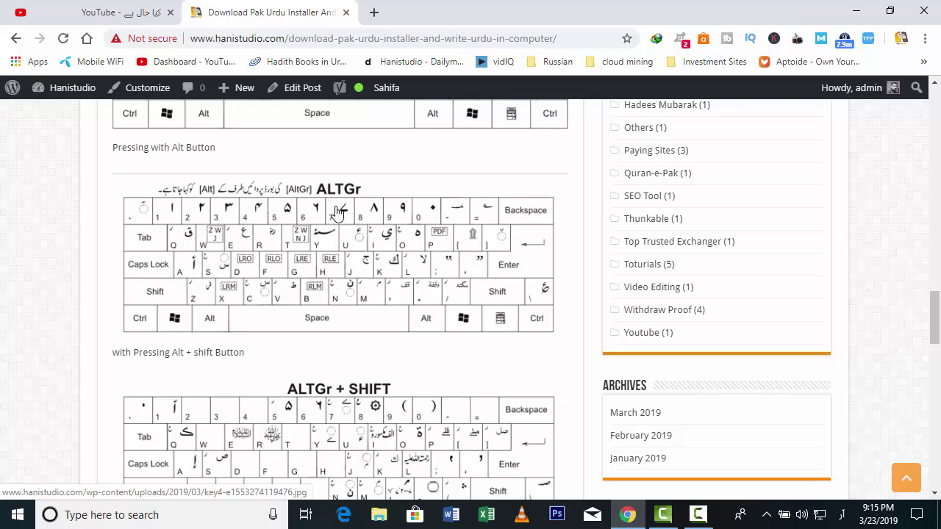
scroll(377, 258, "down", 1)
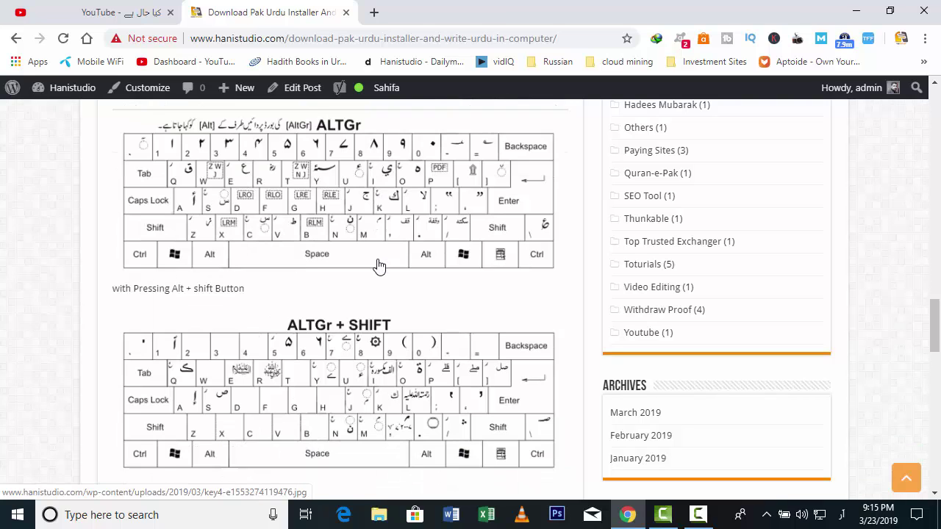
scroll(376, 259, "down", 1)
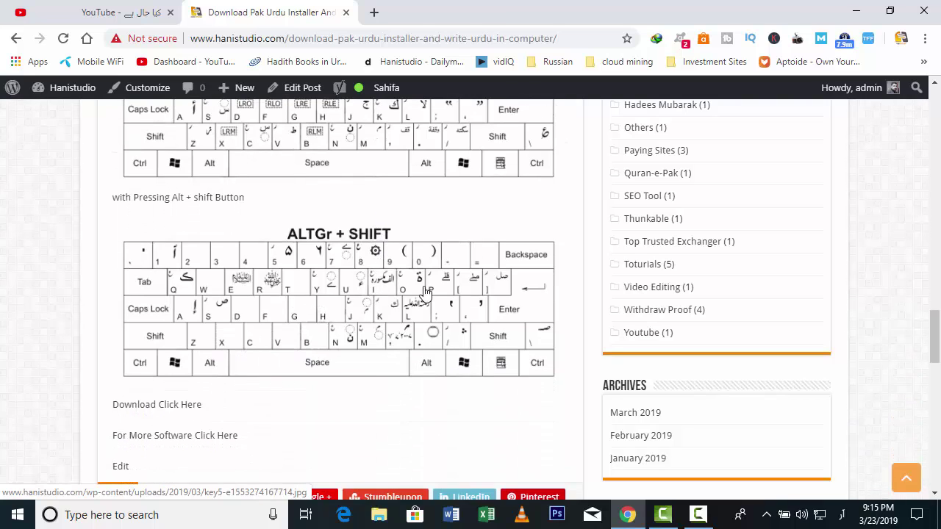
scroll(285, 368, "down", 2)
scroll(331, 371, "down", 1)
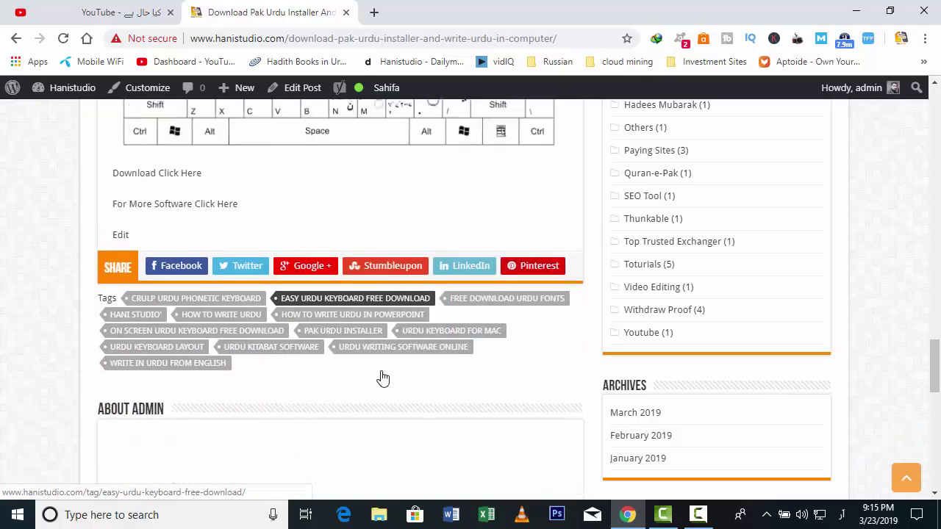
scroll(323, 316, "down", 1)
scroll(257, 254, "up", 1)
scroll(316, 254, "up", 1)
scroll(377, 258, "up", 5)
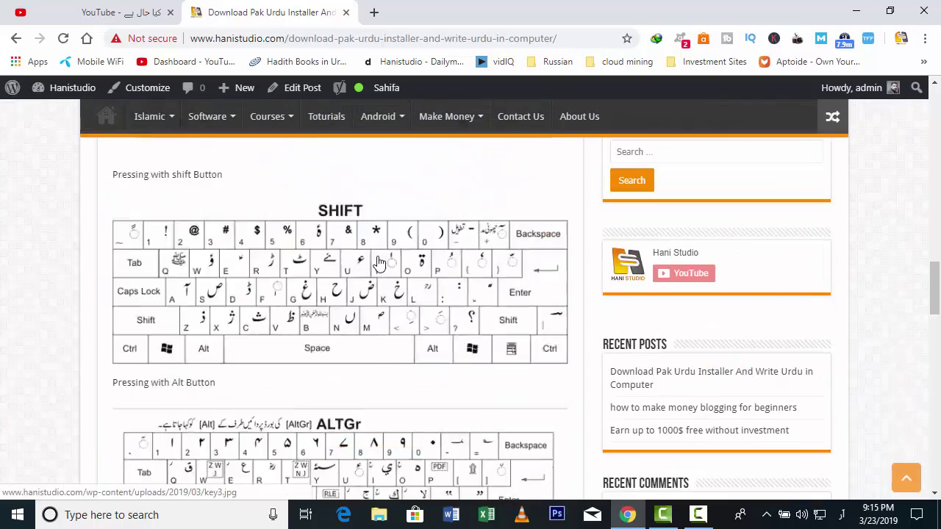
scroll(377, 261, "up", 5)
scroll(378, 262, "up", 5)
scroll(379, 264, "up", 4)
scroll(379, 263, "up", 3)
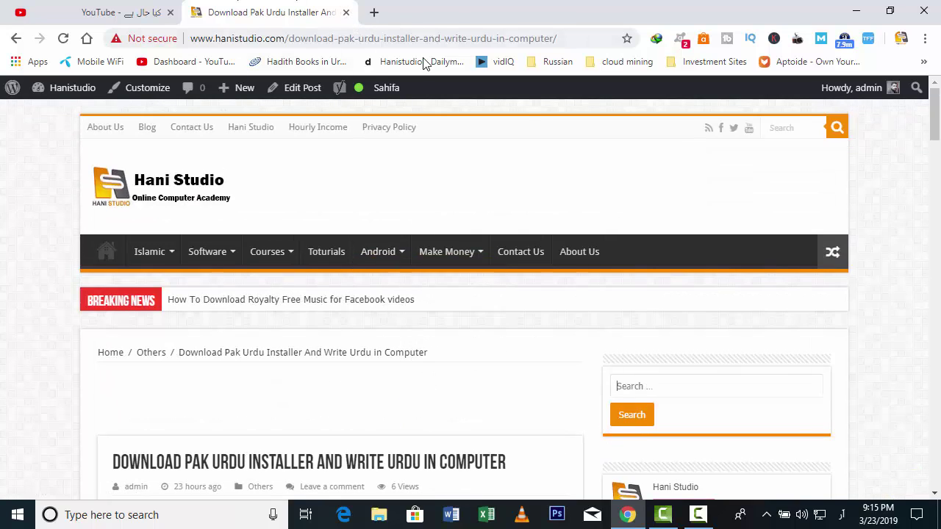
Step: Open Word, create a blank document, and type 'کیا حال ہے آپ سب کیسے ہیں' in Urdu
left_click(445, 520)
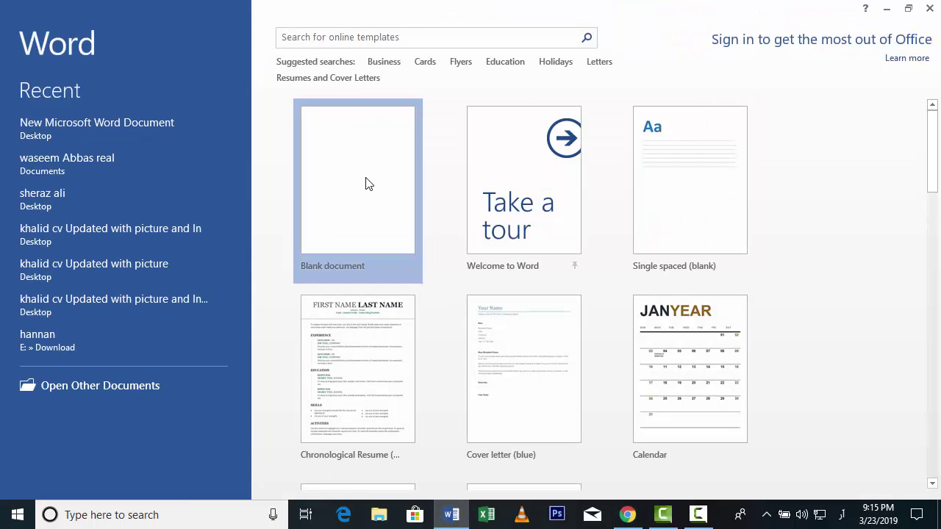
left_click(365, 183)
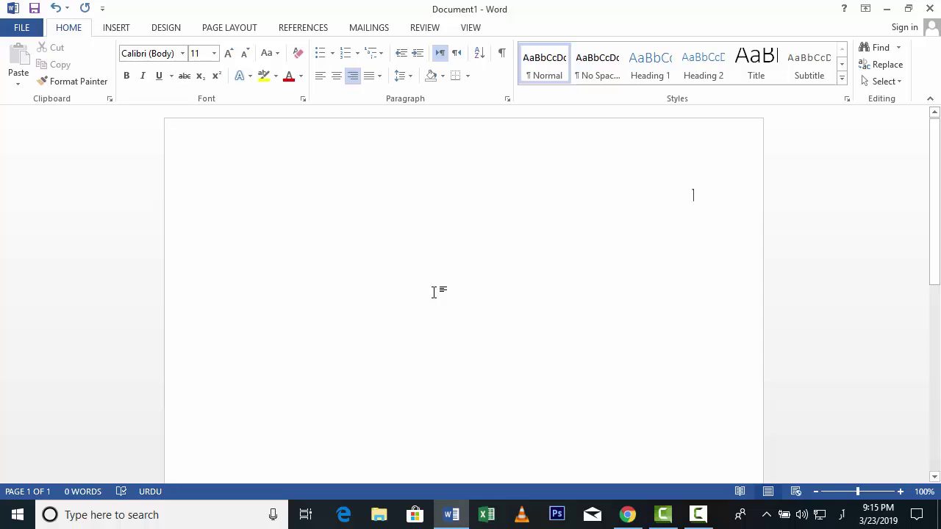
type("کیا حال ہے آپ سب کیسے ہیں")
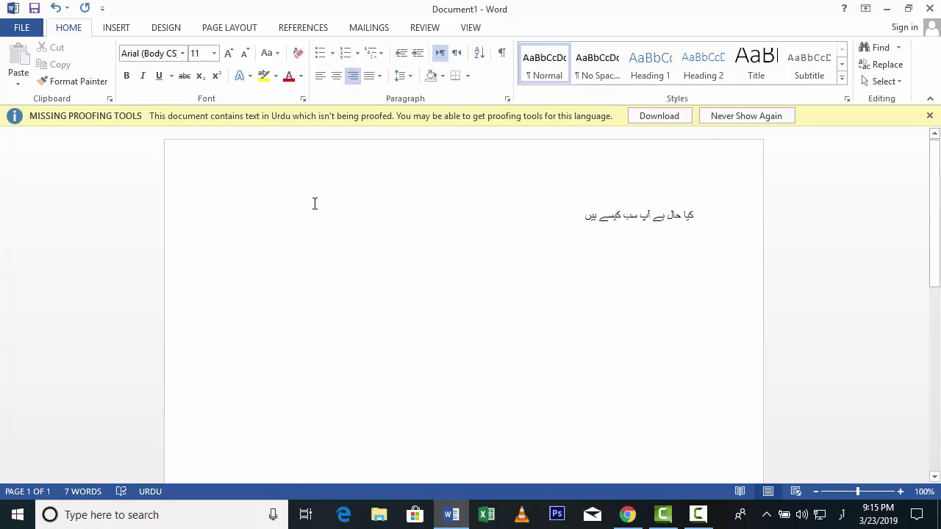
Step: Select the whole Urdu sentence and set its font size to 36 pt
left_click_drag(586, 216, 693, 214)
left_click(695, 214)
triple_click(693, 214)
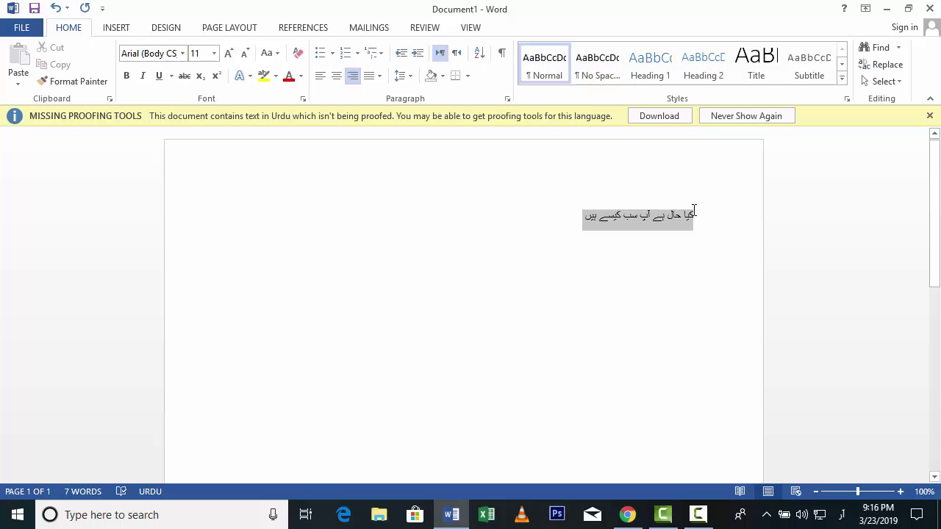
left_click(214, 53)
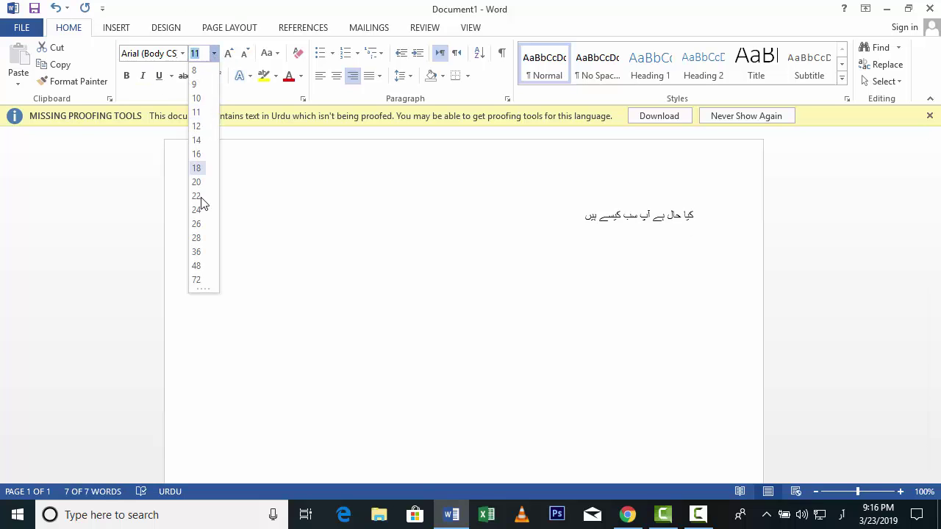
left_click(196, 251)
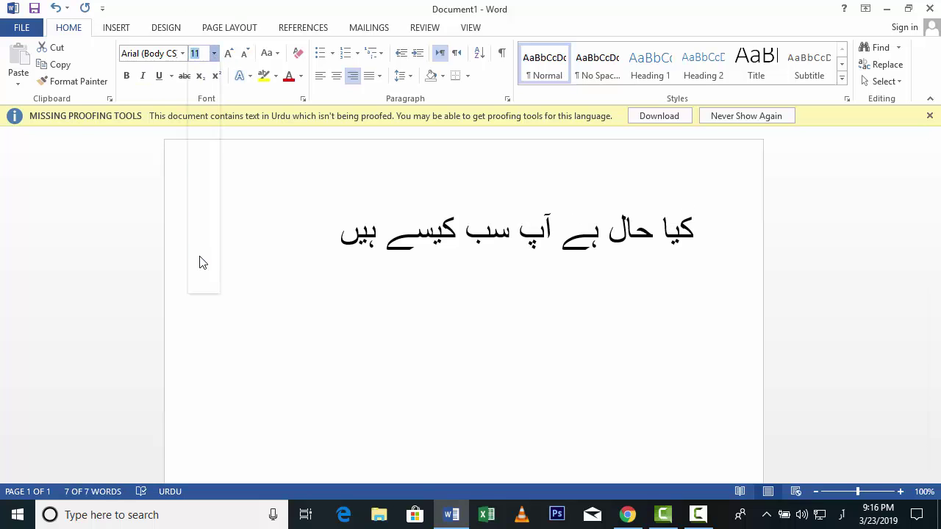
Step: Apply the Jameel Noori Nastaleeq font to the selected Urdu sentence
left_click(182, 53)
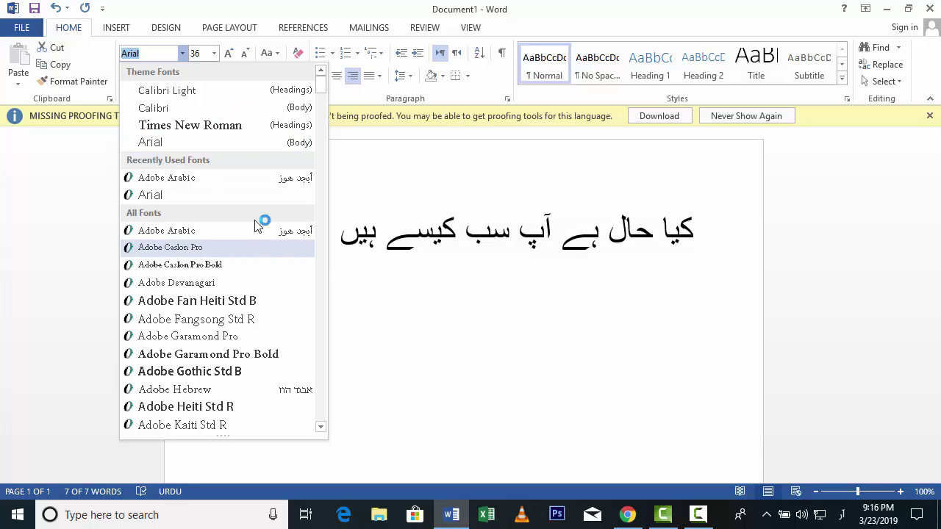
scroll(259, 328, "down", 3)
scroll(258, 328, "down", 4)
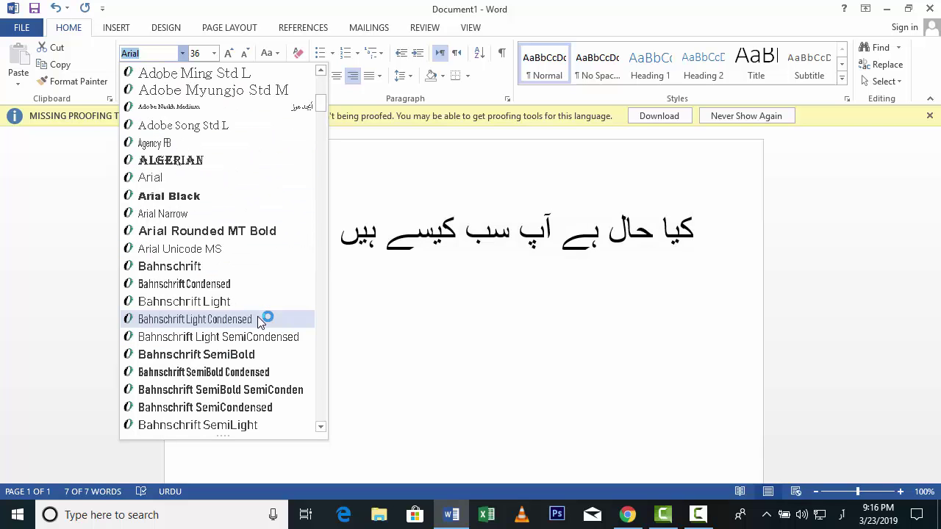
scroll(259, 323, "down", 6)
scroll(258, 324, "down", 2)
scroll(259, 323, "down", 6)
scroll(258, 323, "down", 5)
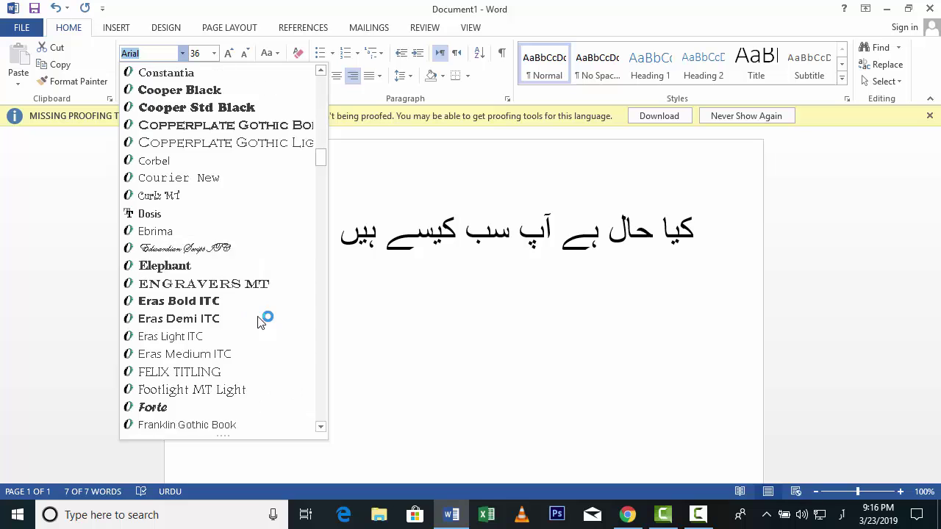
scroll(258, 324, "down", 6)
scroll(259, 323, "down", 1)
scroll(258, 324, "down", 8)
scroll(259, 323, "down", 5)
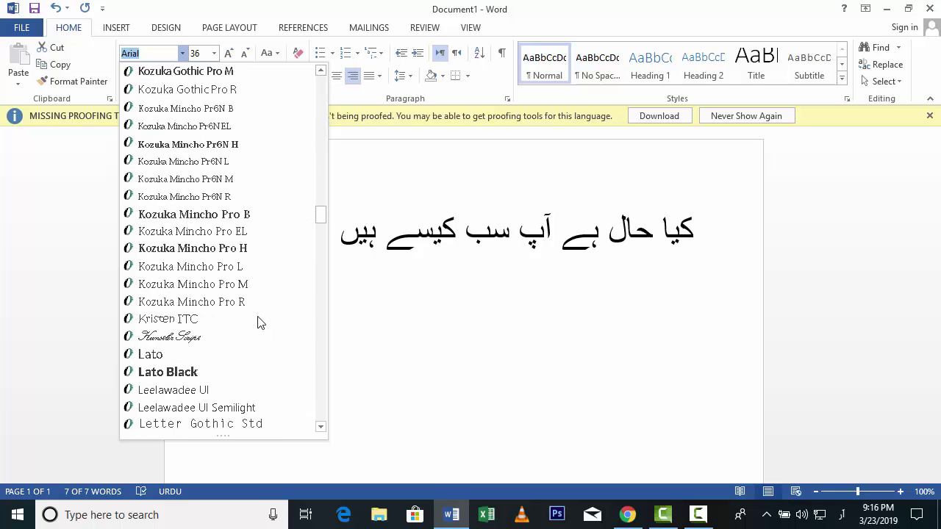
scroll(258, 323, "down", 3)
scroll(259, 323, "down", 1)
scroll(258, 324, "down", 6)
scroll(259, 324, "down", 4)
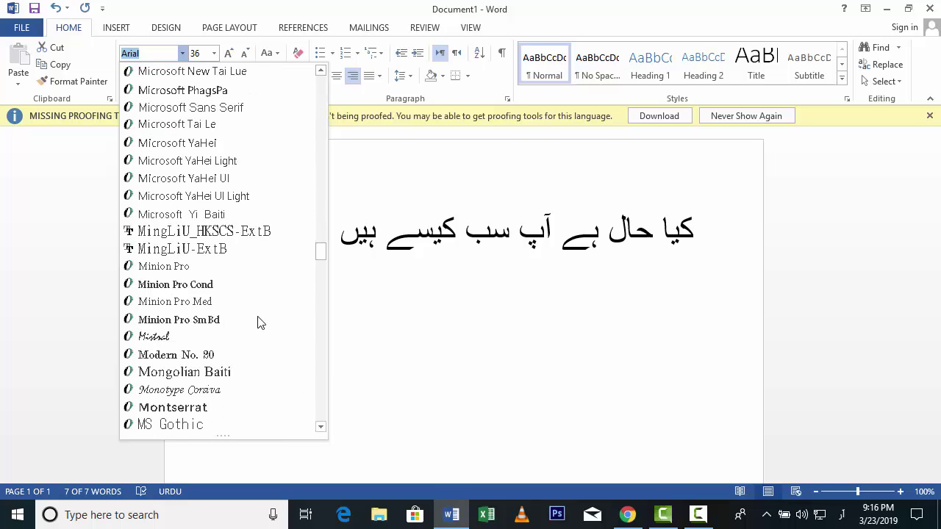
scroll(258, 323, "down", 4)
scroll(259, 324, "down", 3)
scroll(242, 297, "down", 1)
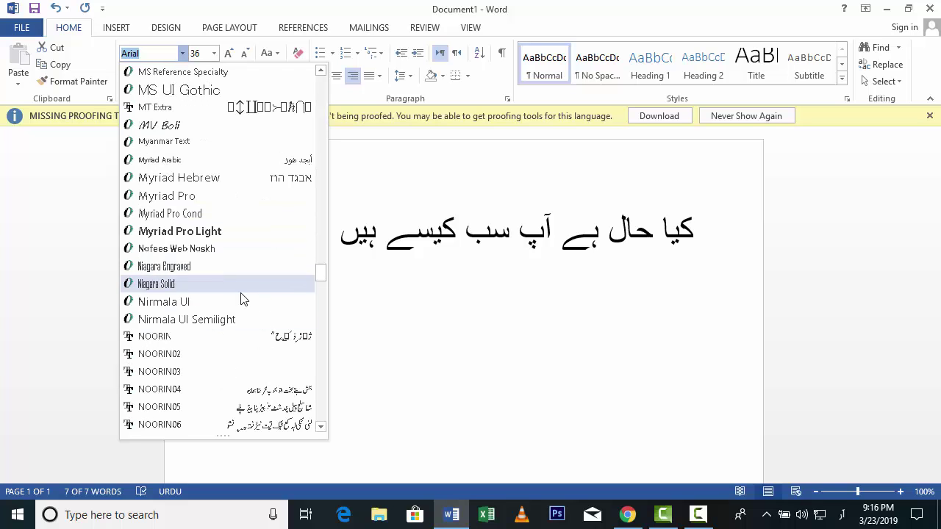
scroll(241, 294, "down", 3)
scroll(241, 294, "down", 3)
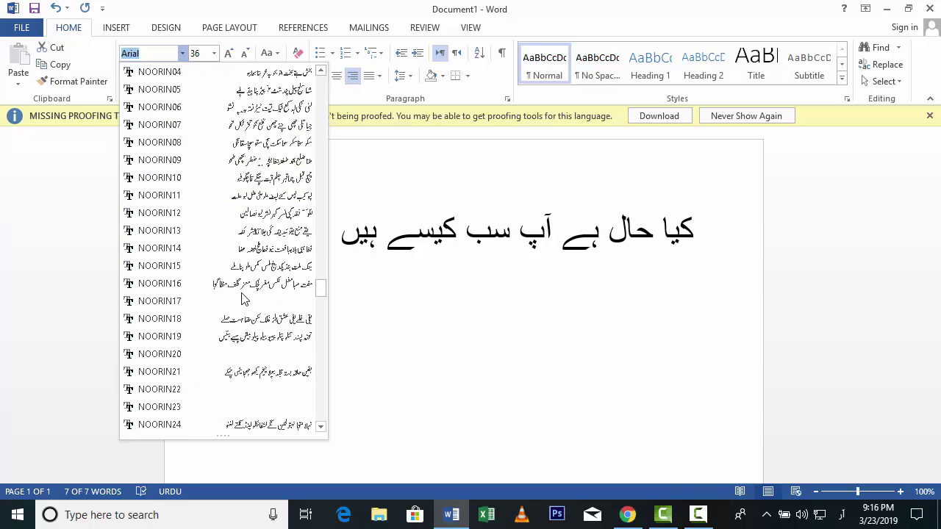
scroll(241, 294, "down", 6)
scroll(241, 294, "down", 5)
scroll(241, 294, "down", 4)
scroll(245, 299, "up", 8)
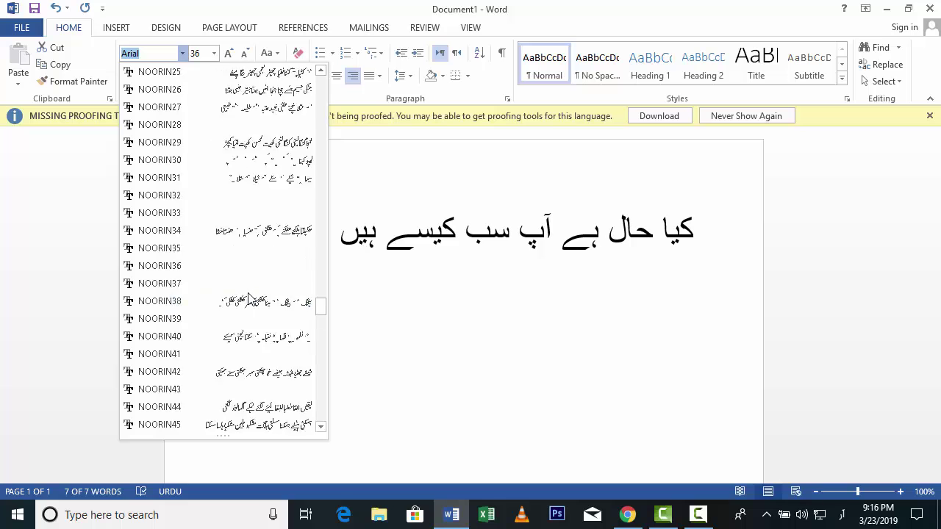
scroll(250, 298, "up", 10)
scroll(257, 296, "up", 8)
scroll(258, 297, "up", 1)
scroll(257, 296, "up", 6)
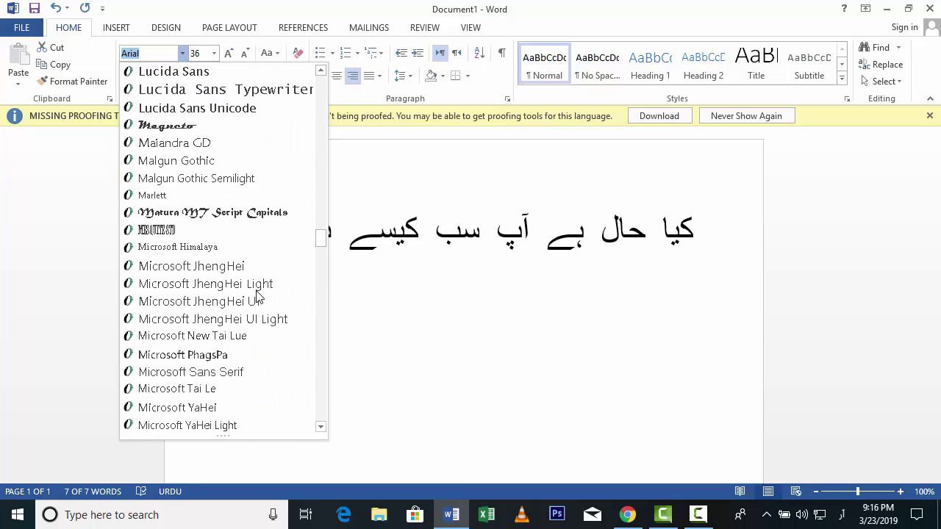
scroll(258, 296, "up", 4)
scroll(257, 296, "up", 4)
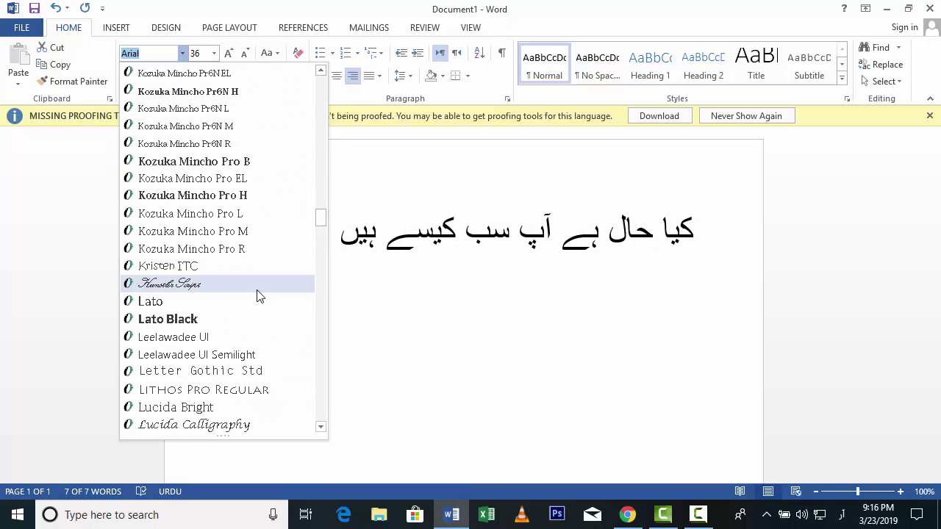
scroll(257, 296, "up", 4)
scroll(258, 296, "up", 4)
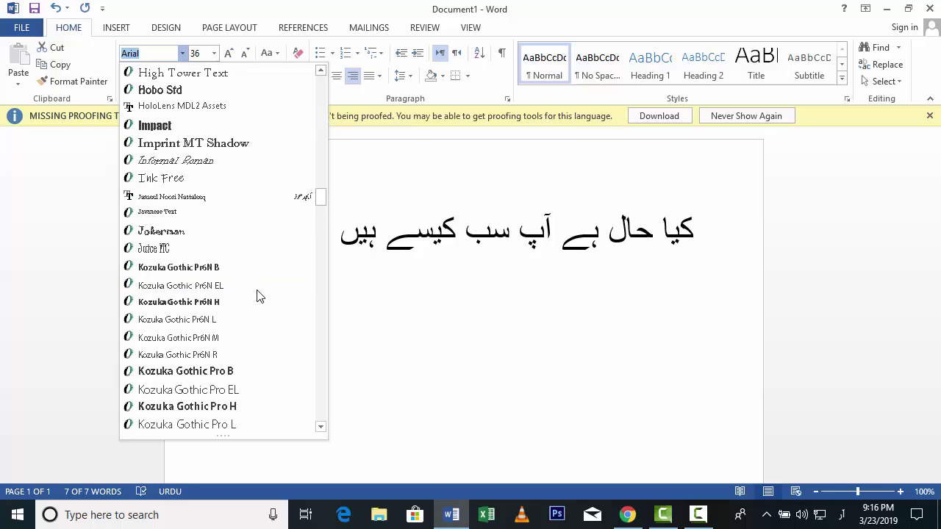
left_click(203, 204)
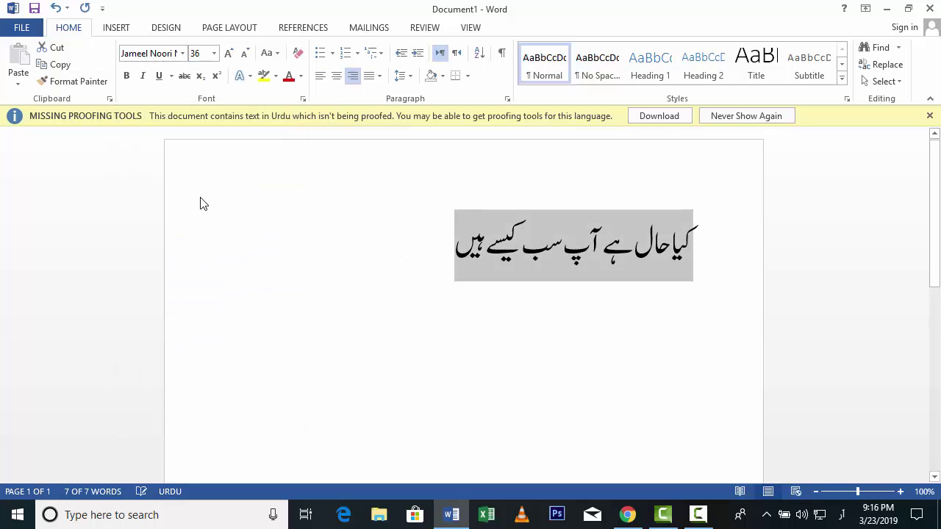
Step: Deselect to inspect the formatted Urdu line, then minimize Word
left_click(600, 288)
mouse_move(695, 246)
left_mouse_down()
mouse_move(722, 258)
mouse_move(686, 256)
left_mouse_up()
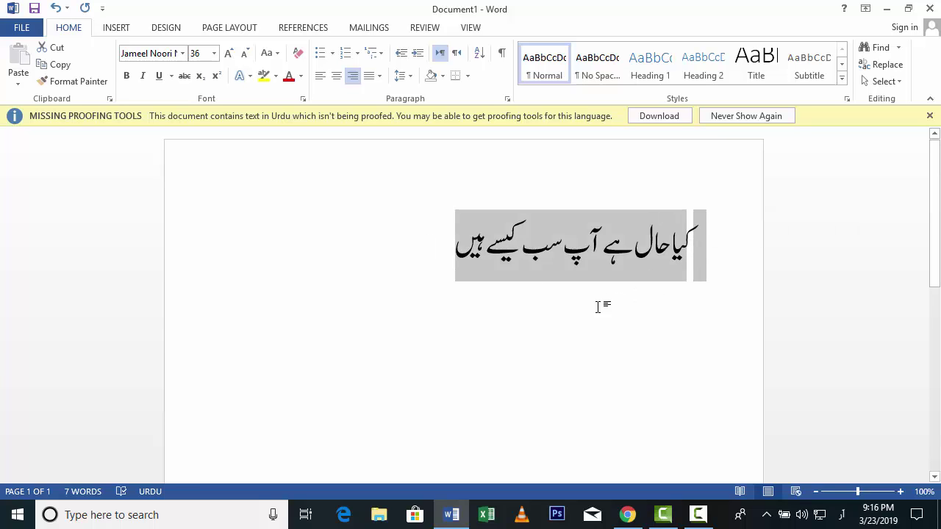
left_click(562, 246)
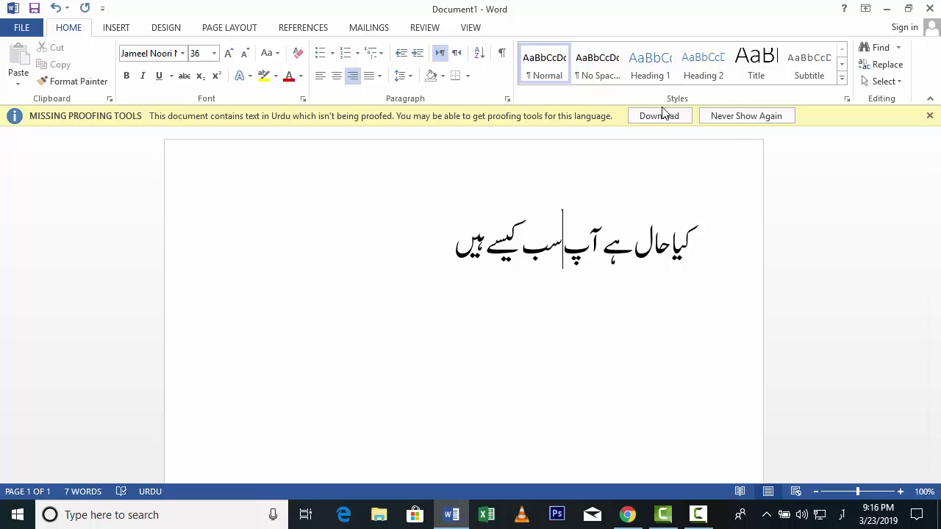
left_click_drag(457, 291, 462, 250)
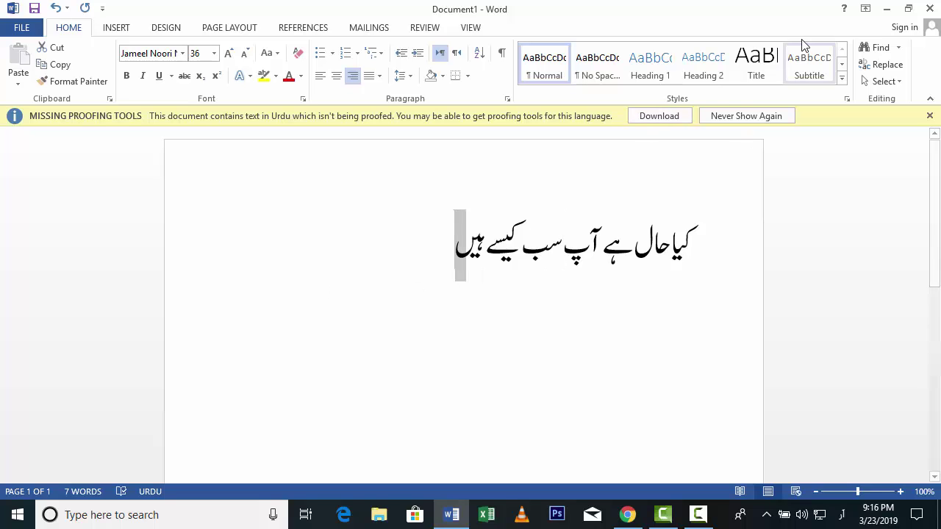
left_click(887, 9)
Step: Scroll up and down through the Pak Urdu Installer article in Chrome
scroll(478, 265, "down", 4)
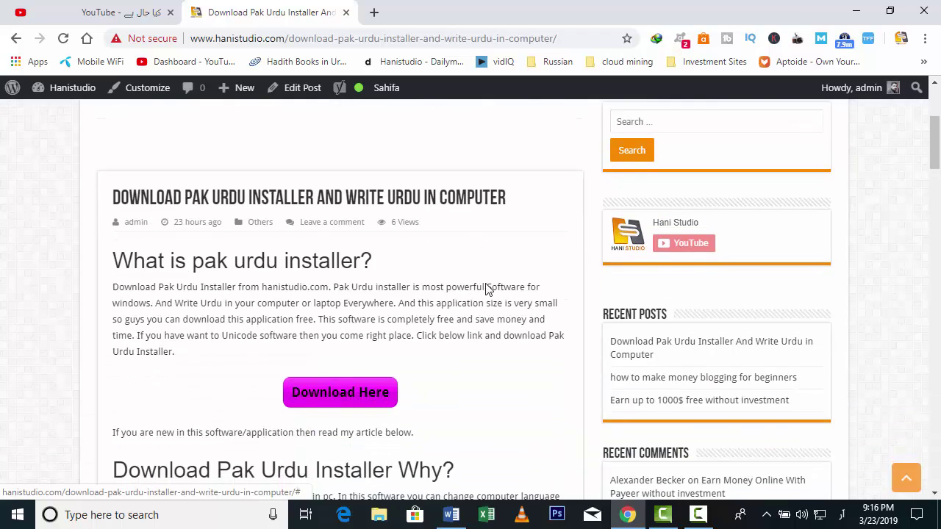
scroll(488, 288, "up", 3)
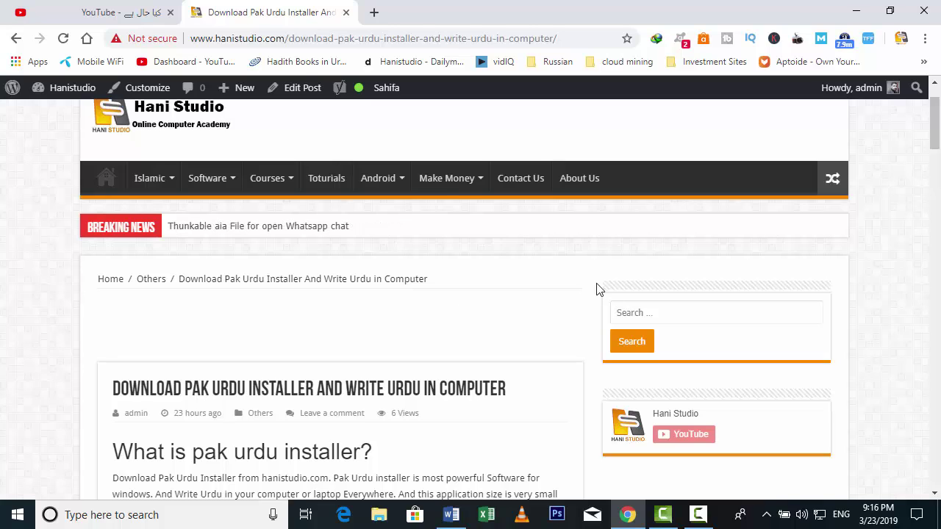
scroll(487, 435, "down", 3)
scroll(487, 434, "down", 4)
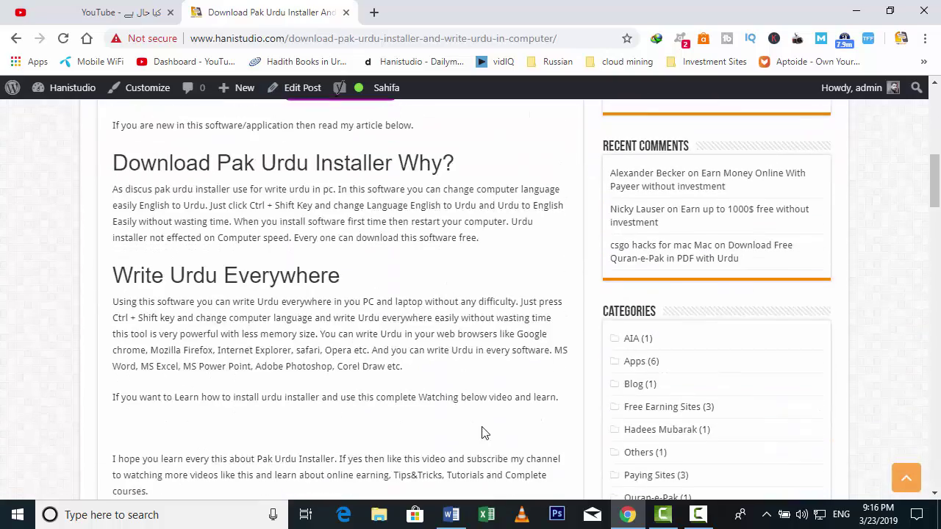
scroll(485, 434, "down", 5)
scroll(483, 433, "down", 4)
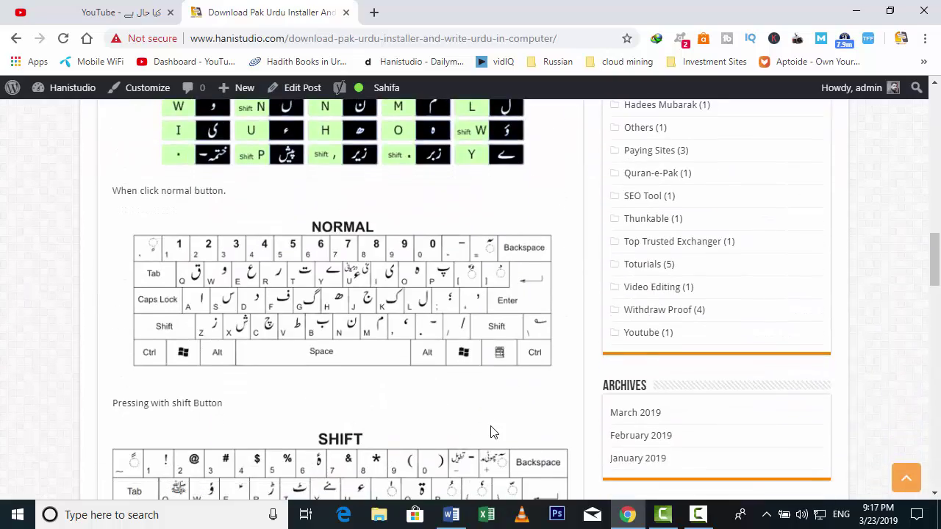
scroll(491, 432, "up", 5)
scroll(497, 426, "up", 5)
scroll(481, 412, "up", 6)
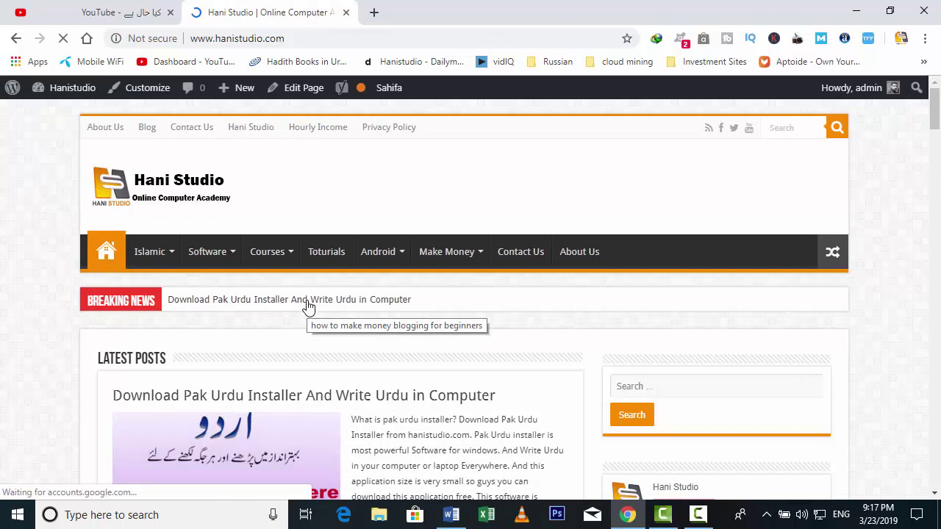
scroll(454, 368, "down", 2)
scroll(453, 368, "down", 3)
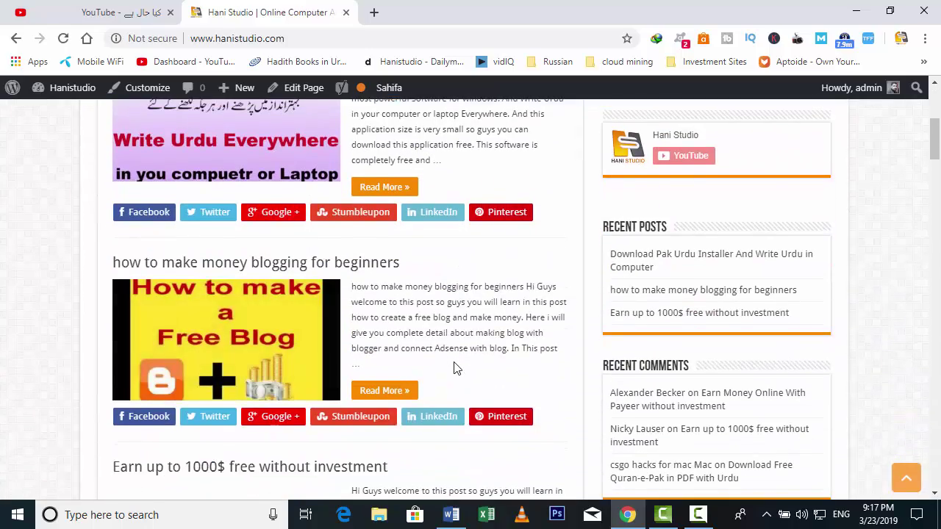
scroll(454, 368, "down", 3)
scroll(453, 365, "down", 1)
scroll(453, 365, "down", 5)
scroll(453, 366, "down", 5)
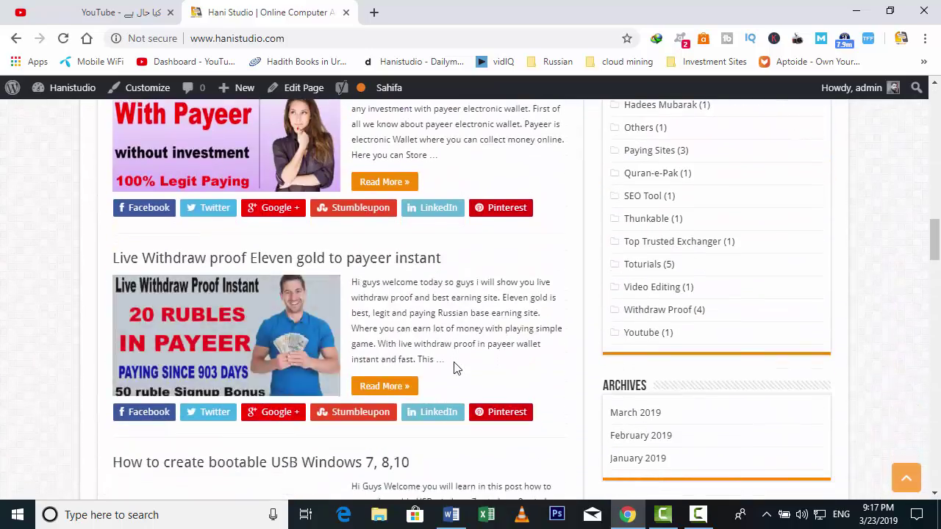
scroll(453, 365, "down", 4)
scroll(454, 365, "down", 3)
scroll(456, 368, "down", 2)
scroll(458, 369, "down", 3)
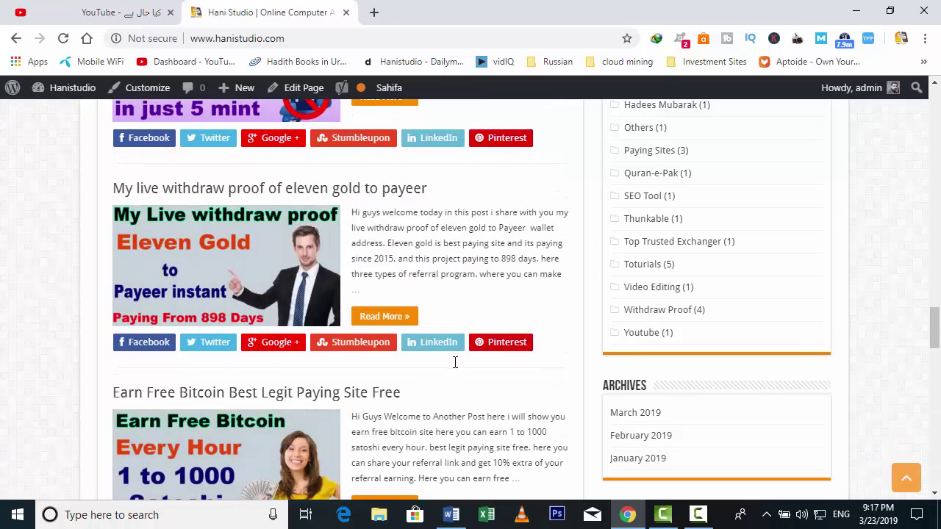
scroll(459, 370, "down", 3)
scroll(459, 370, "down", 5)
scroll(459, 371, "down", 1)
scroll(458, 370, "down", 3)
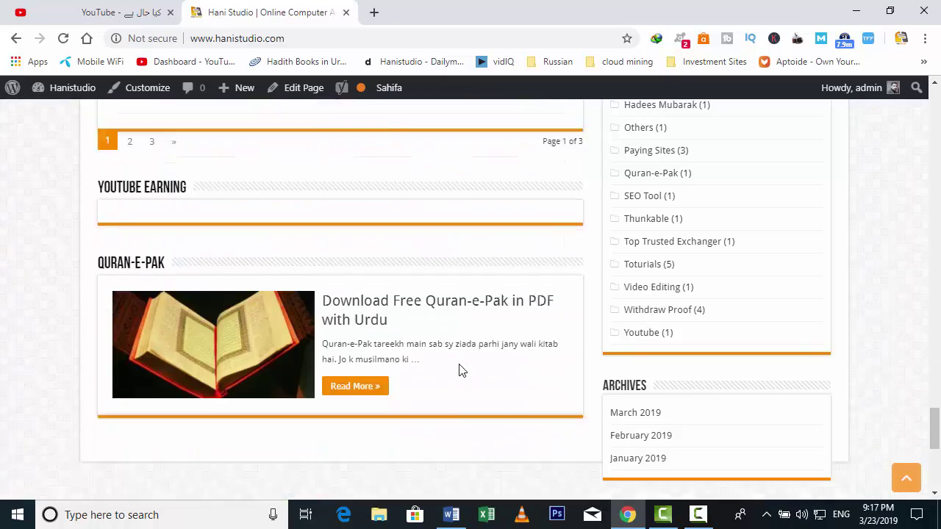
scroll(458, 370, "down", 1)
scroll(459, 370, "up", 2)
scroll(458, 370, "up", 2)
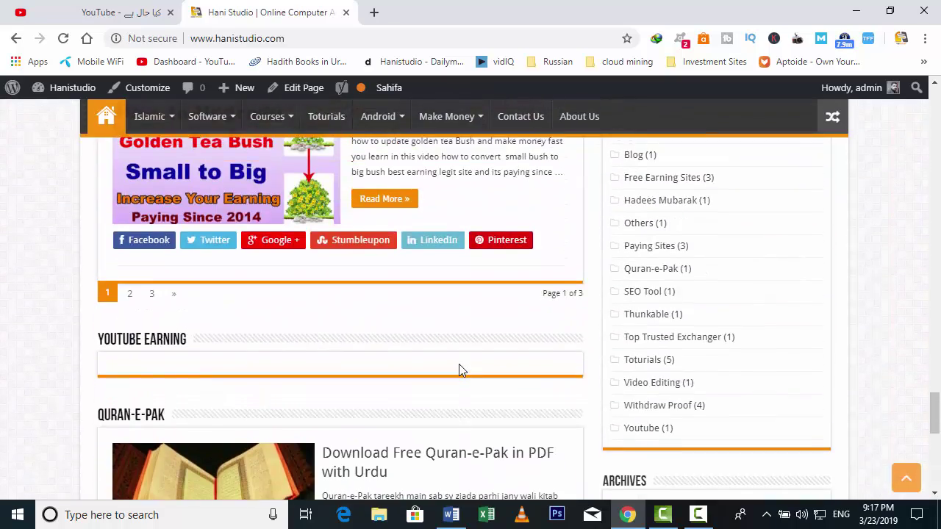
scroll(459, 370, "up", 3)
scroll(458, 371, "up", 4)
scroll(458, 371, "up", 5)
scroll(460, 371, "up", 5)
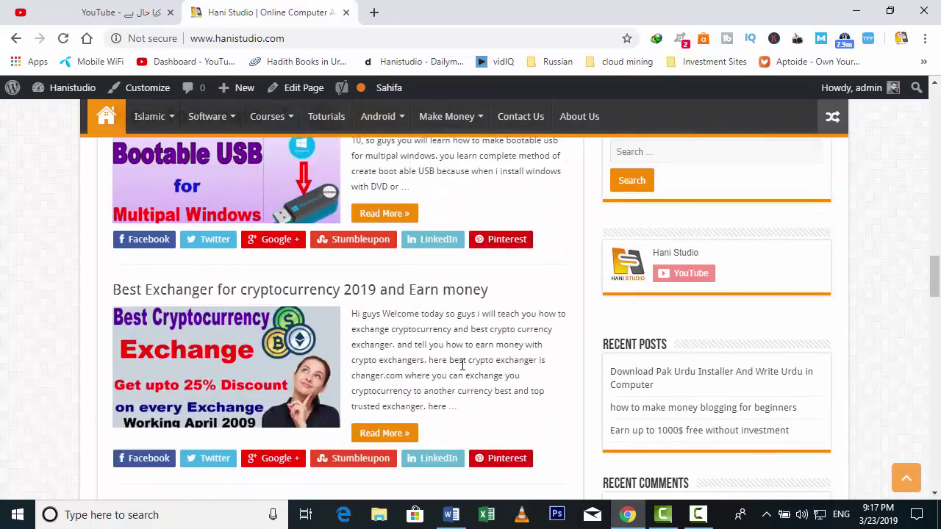
scroll(461, 370, "up", 5)
scroll(463, 371, "up", 5)
scroll(463, 371, "up", 5)
scroll(463, 371, "up", 3)
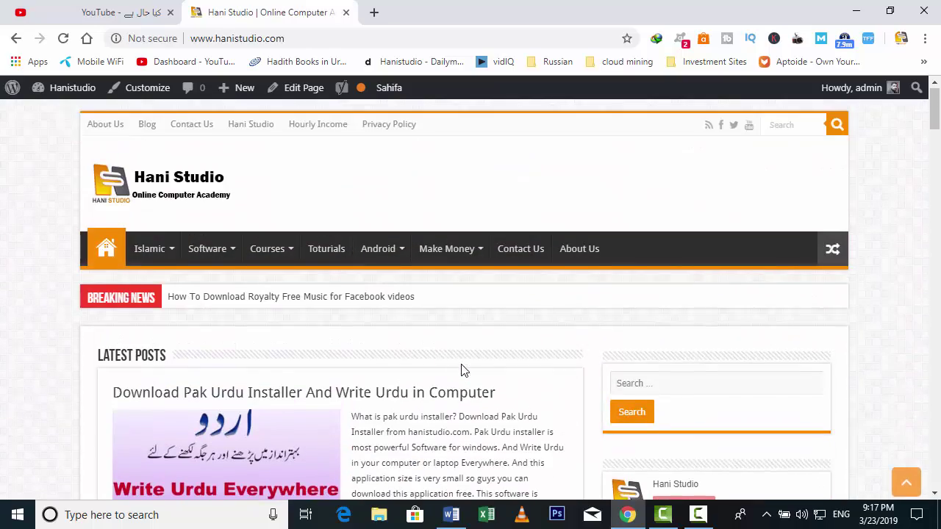